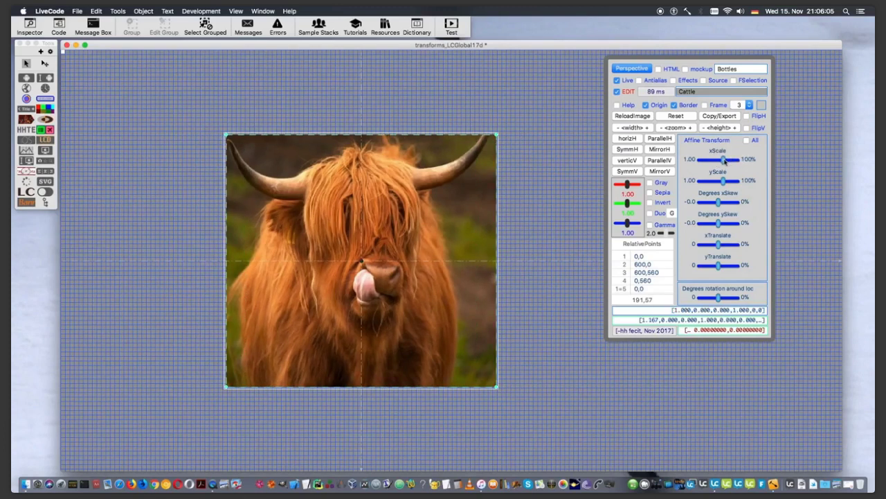
Try different horizontal and vertical scales on the cattle image, including an upside-down flip, and reset the image to its original shape.
{"action": "mouse_move", "coordinate": [724, 160]}
{"action": "left_mouse_down"}
{"action": "mouse_move", "coordinate": [695, 164]}
{"action": "mouse_move", "coordinate": [718, 164]}
{"action": "mouse_move", "coordinate": [711, 160]}
{"action": "left_mouse_up"}
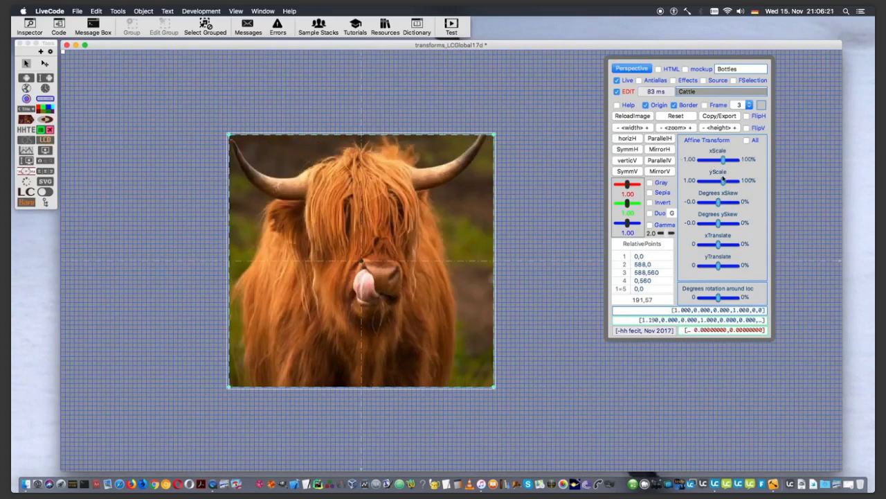
{"action": "left_click", "coordinate": [675, 116]}
{"action": "left_click_drag", "start_coordinate": [723, 181], "coordinate": [714, 183]}
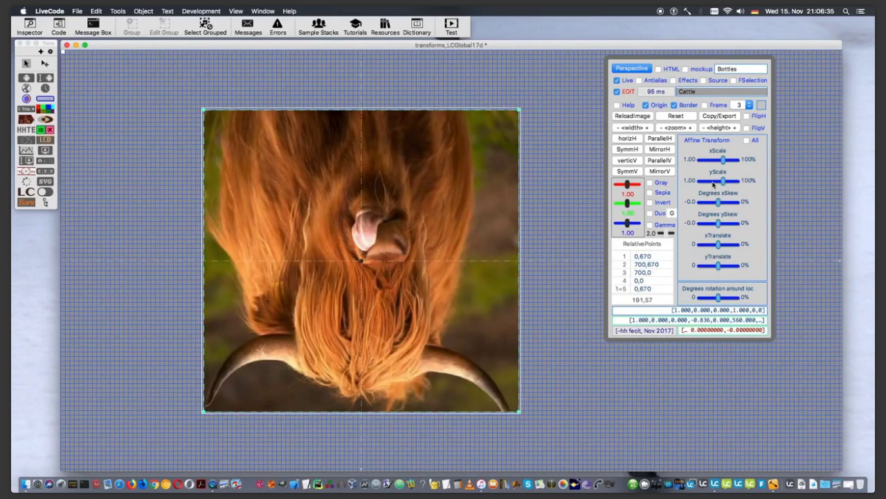
{"action": "left_click_drag", "start_coordinate": [723, 181], "coordinate": [713, 183]}
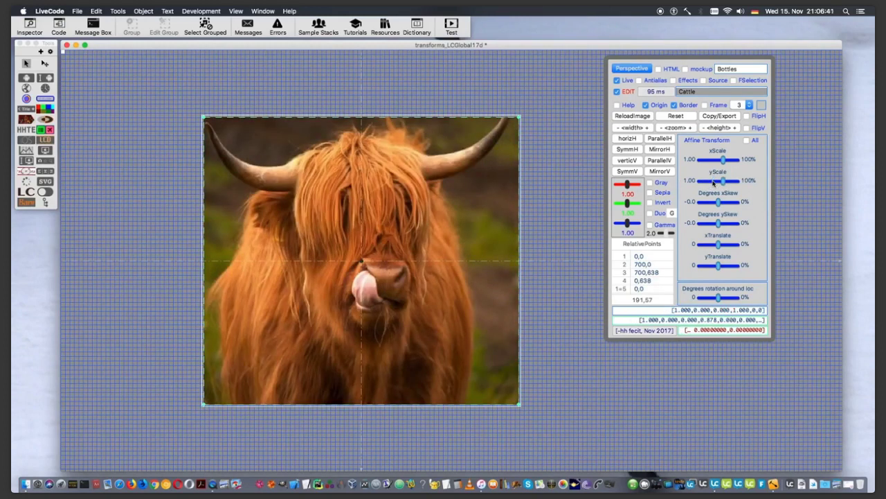
{"action": "left_click", "coordinate": [675, 116]}
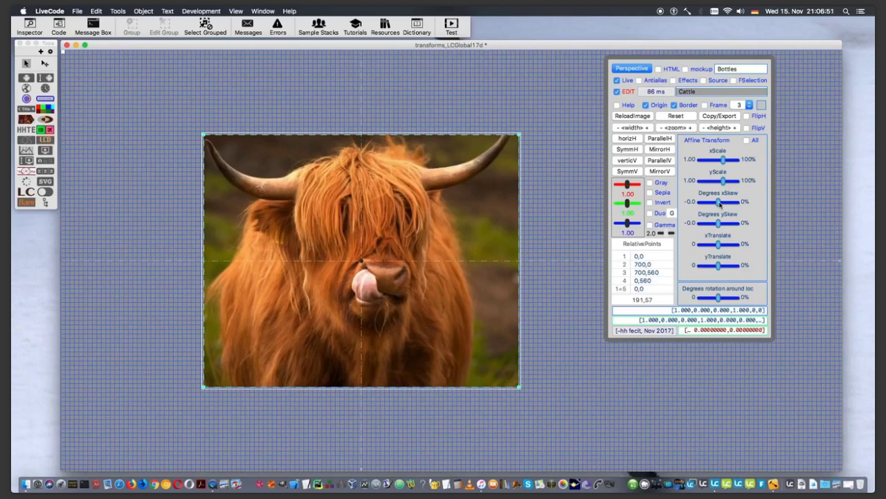
Try skewing the image along x and along y separately, resetting it after each skew.
{"action": "left_click_drag", "start_coordinate": [720, 203], "coordinate": [711, 205]}
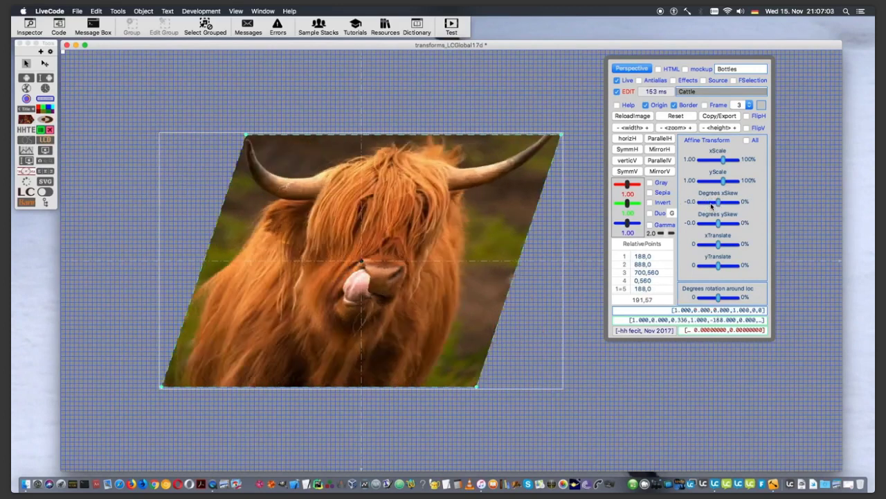
{"action": "left_click", "coordinate": [681, 118]}
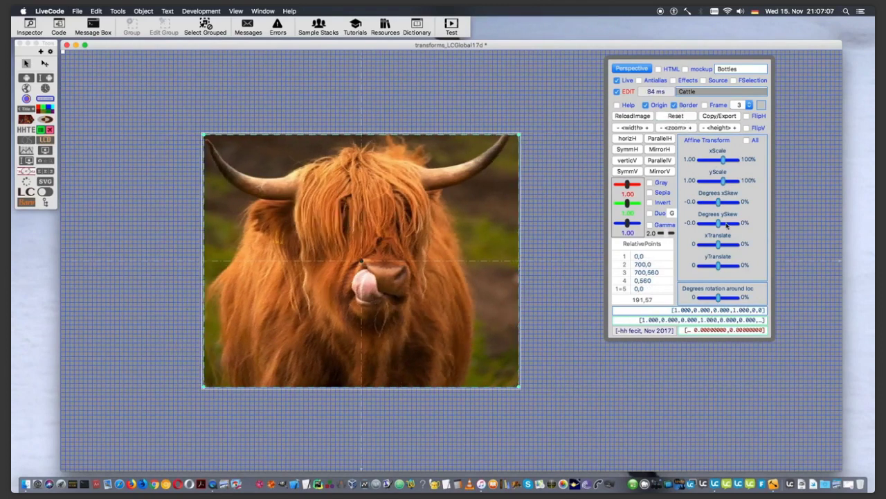
{"action": "mouse_move", "coordinate": [719, 221]}
{"action": "left_mouse_down"}
{"action": "mouse_move", "coordinate": [726, 225]}
{"action": "mouse_move", "coordinate": [711, 223]}
{"action": "left_mouse_up"}
{"action": "left_click", "coordinate": [674, 116]}
Try combining x and y skews with a shift of the image's position, and reset the image.
{"action": "left_click_drag", "start_coordinate": [718, 206], "coordinate": [724, 205]}
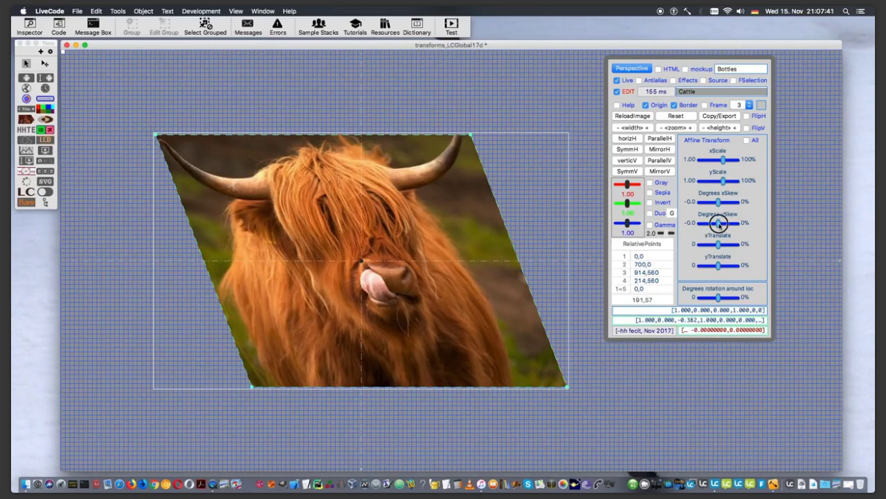
{"action": "left_click_drag", "start_coordinate": [720, 223], "coordinate": [712, 227]}
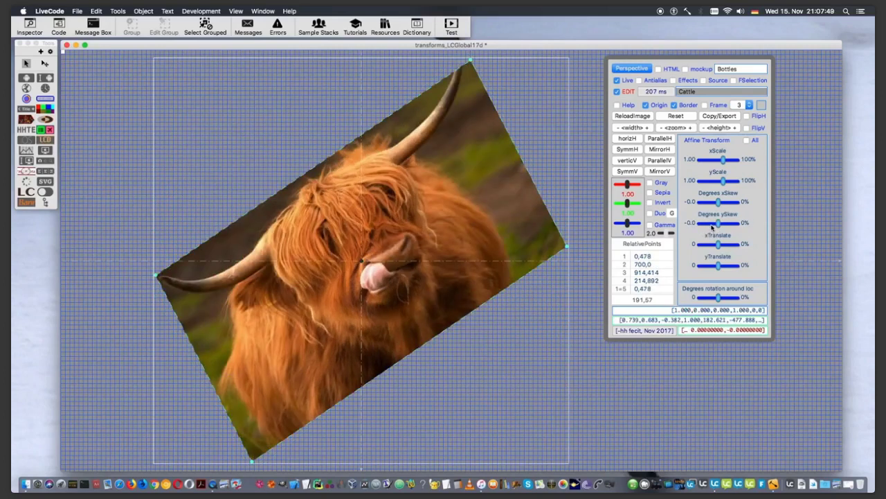
{"action": "left_click_drag", "start_coordinate": [719, 204], "coordinate": [718, 205]}
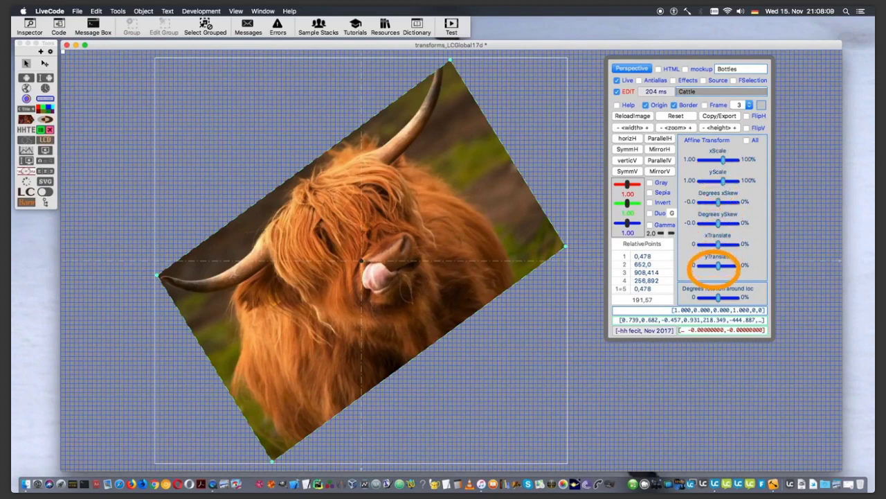
{"action": "mouse_move", "coordinate": [718, 246]}
{"action": "left_mouse_down"}
{"action": "mouse_move", "coordinate": [717, 264]}
{"action": "mouse_move", "coordinate": [717, 247]}
{"action": "left_mouse_up"}
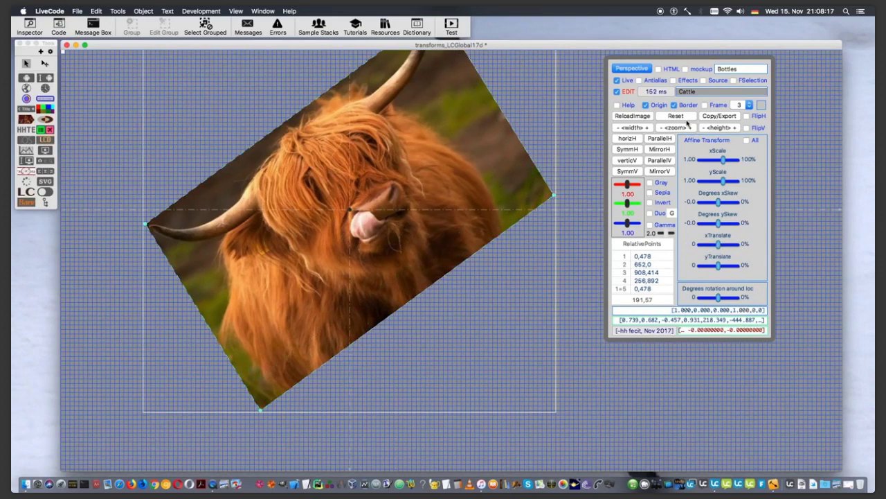
{"action": "left_click", "coordinate": [682, 116]}
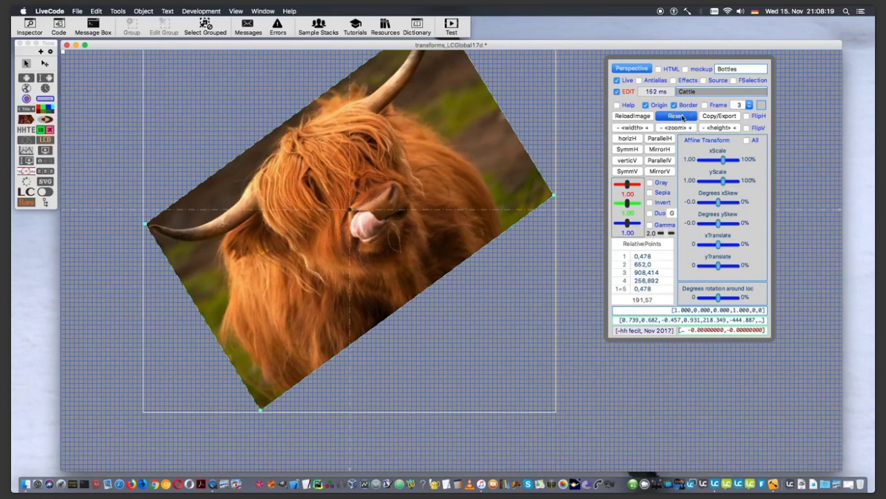
Try rotating the image around its centre in different directions, and reset it.
{"action": "left_click_drag", "start_coordinate": [718, 298], "coordinate": [715, 301]}
{"action": "left_click", "coordinate": [695, 298]}
{"action": "left_click_drag", "start_coordinate": [720, 300], "coordinate": [723, 298]}
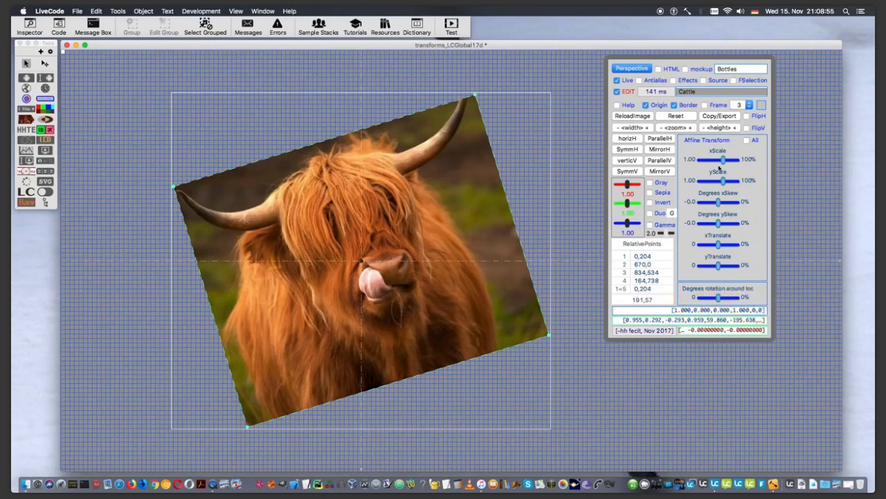
{"action": "left_click", "coordinate": [676, 116]}
Enlarge the image to about 934 by 746, skew it slightly along x and y, and move it a little upward.
{"action": "left_click_drag", "start_coordinate": [722, 160], "coordinate": [725, 180]}
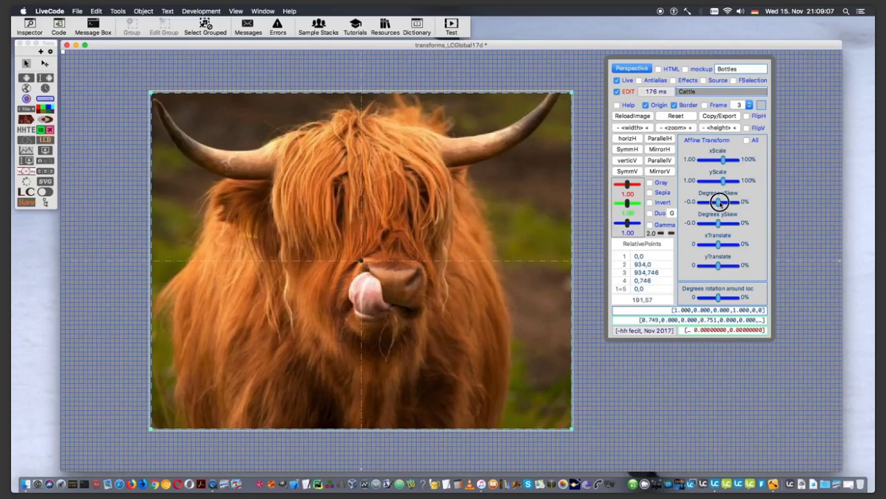
{"action": "left_click_drag", "start_coordinate": [716, 201], "coordinate": [723, 268]}
{"action": "left_click_drag", "start_coordinate": [722, 266], "coordinate": [720, 268]}
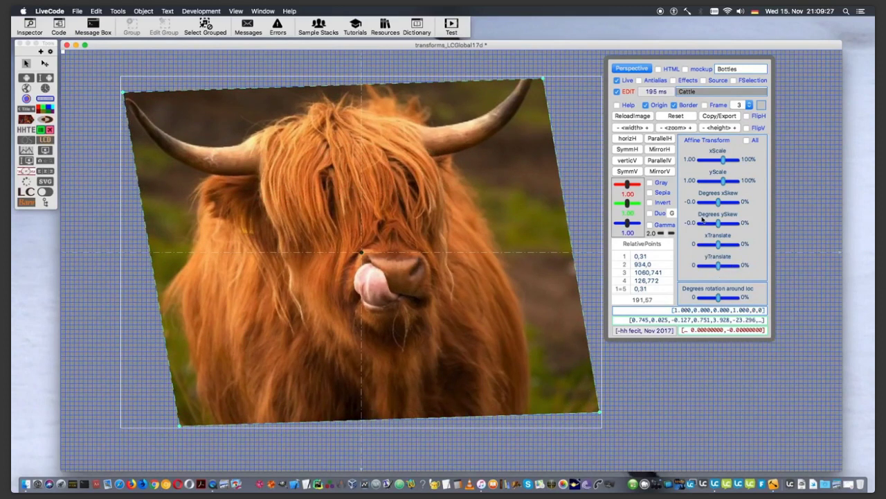
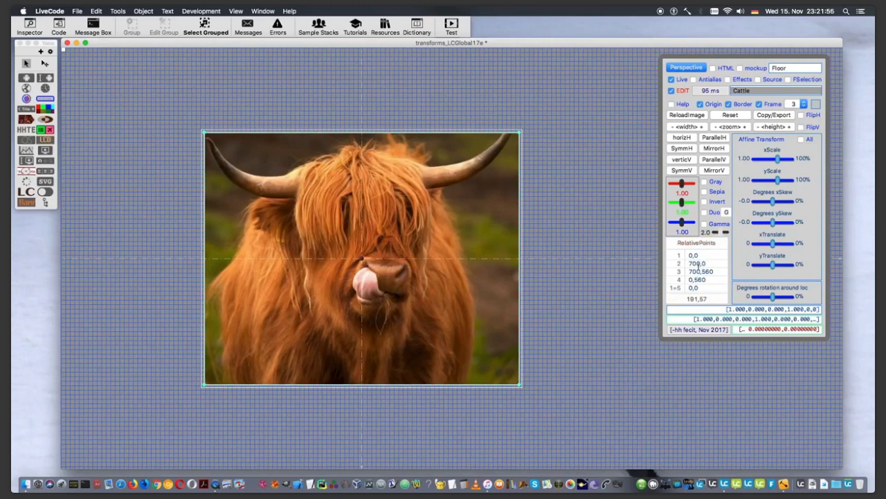
Set relative point 3 of the image to 700,360 and relative point 4 to 0,568.
{"action": "left_click_drag", "start_coordinate": [700, 271], "coordinate": [709, 272]}
{"action": "type", "text": "36"}
{"action": "key", "text": "Return"}
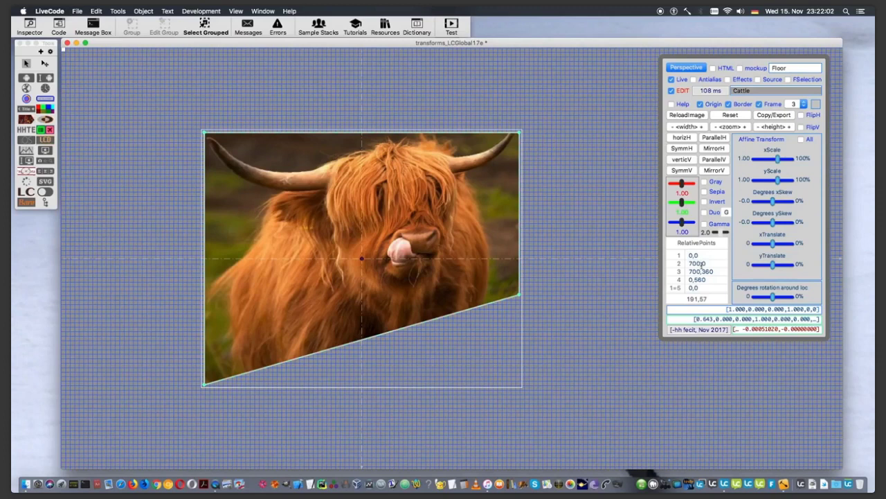
{"action": "left_click_drag", "start_coordinate": [697, 279], "coordinate": [706, 279]}
{"action": "type", "text": "8"}
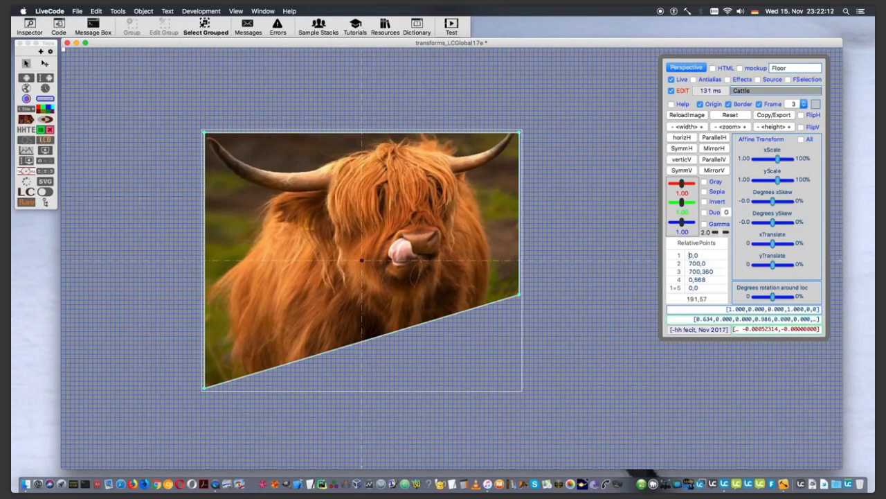
Set relative point 3 of the image to 700,363.
{"action": "left_click", "coordinate": [712, 271]}
{"action": "left_click_drag", "start_coordinate": [711, 271], "coordinate": [712, 274]}
{"action": "type", "text": "3"}
{"action": "key", "text": "Return"}
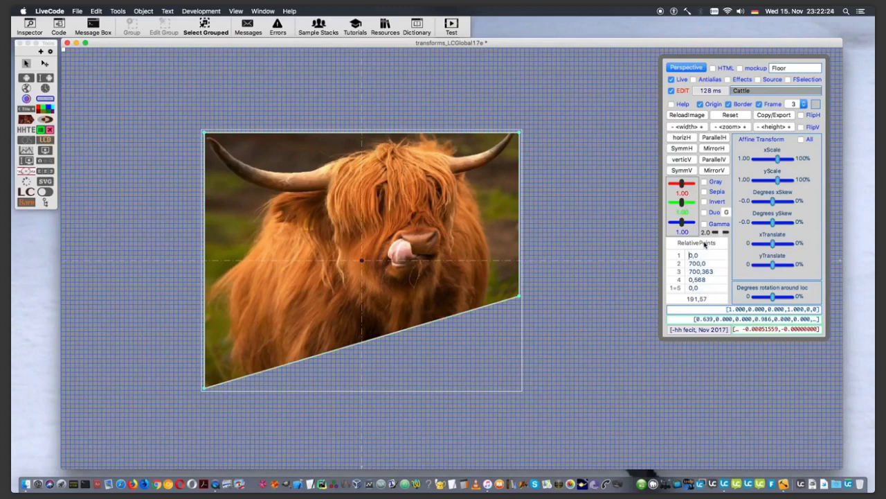
Turn off edit mode and the frame, and enable antialiasing to examine the image's slanted lower edge.
{"action": "left_click", "coordinate": [688, 92]}
{"action": "left_click", "coordinate": [772, 104]}
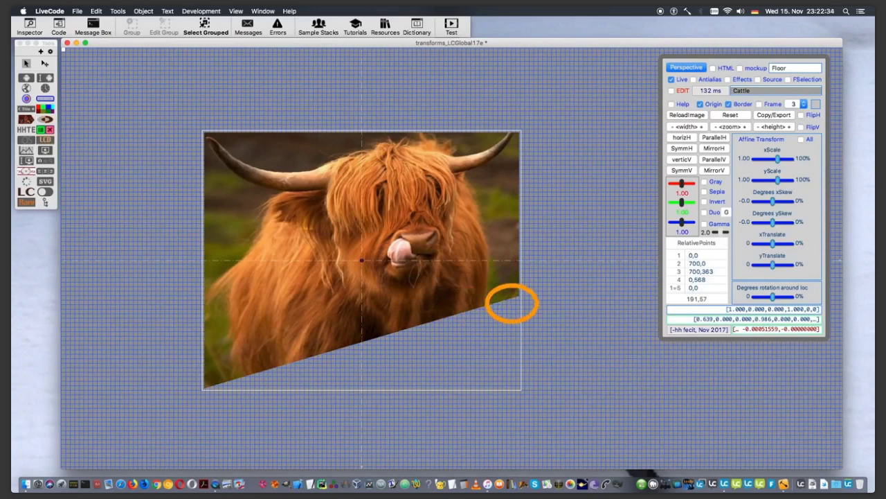
{"action": "left_click", "coordinate": [715, 81]}
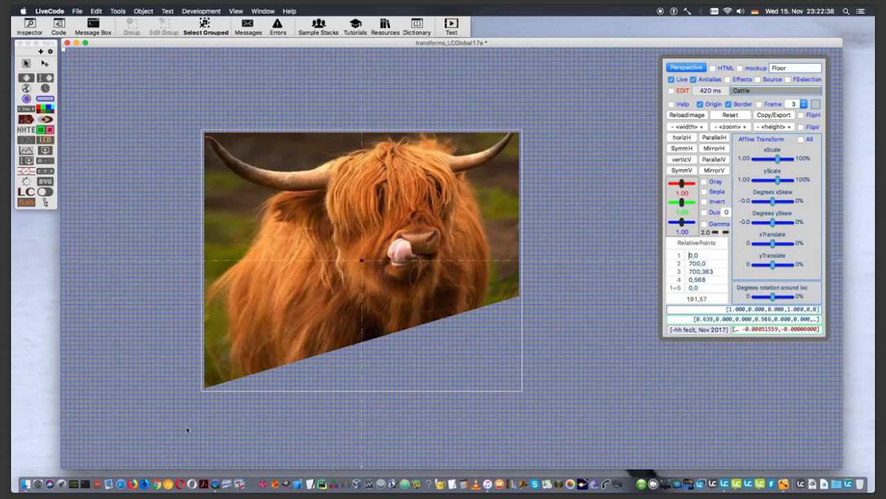
{"action": "left_click", "coordinate": [210, 391]}
{"action": "mouse_move", "coordinate": [210, 390]}
{"action": "left_mouse_down"}
{"action": "mouse_move", "coordinate": [355, 331]}
{"action": "mouse_move", "coordinate": [519, 297]}
{"action": "left_mouse_up"}
Try the effects on the image, turn effects and antialiasing off, and show the frame again.
{"action": "left_click", "coordinate": [745, 81]}
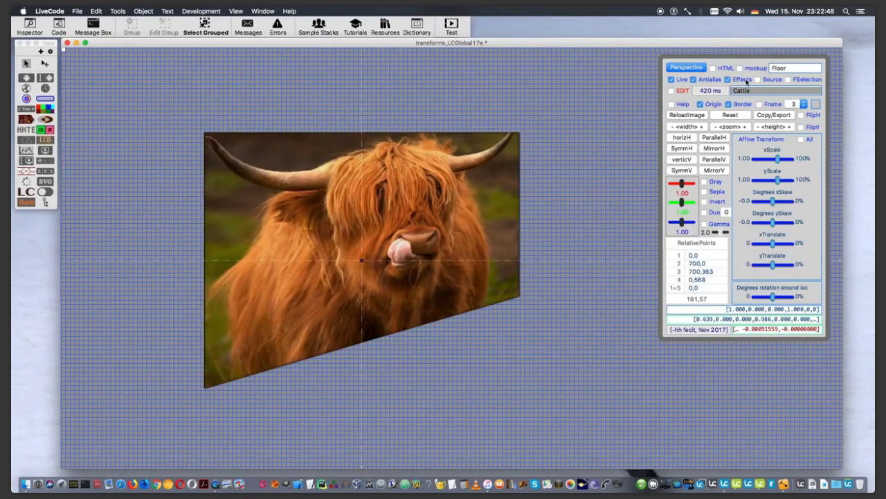
{"action": "left_click", "coordinate": [741, 79]}
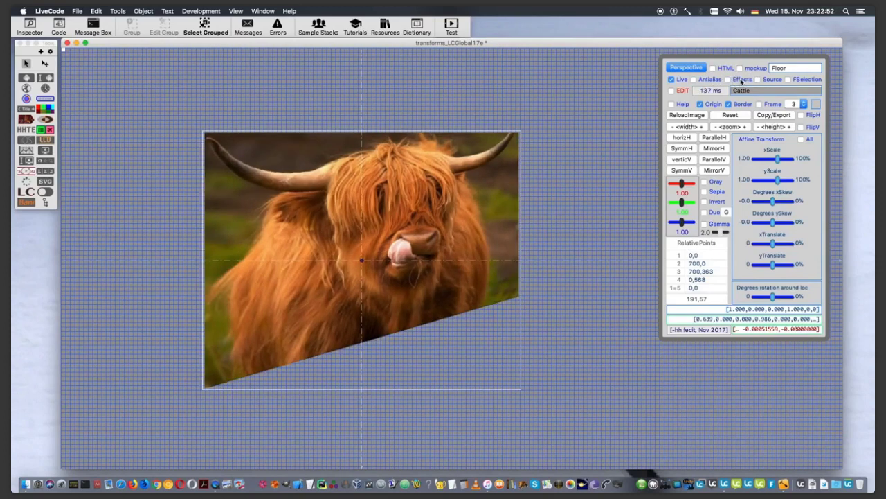
{"action": "left_click", "coordinate": [773, 103]}
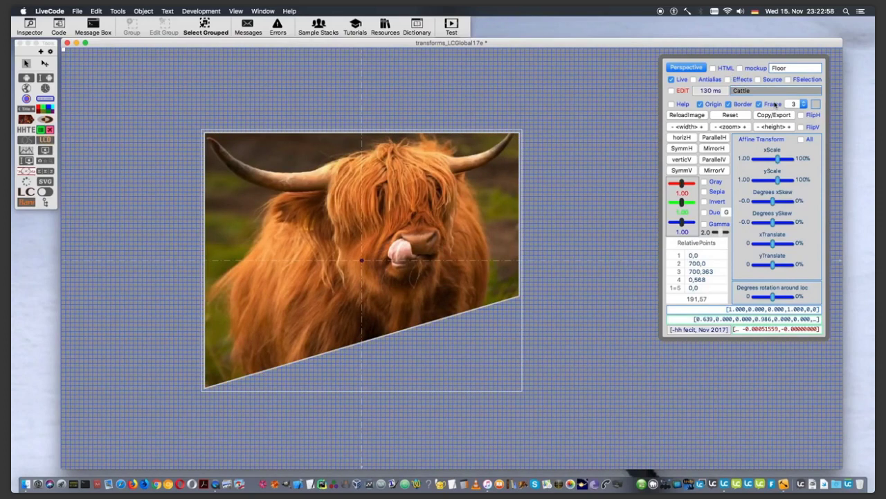
Narrow the image to 614 wide, raise its height to 666, and scale it down proportionally to 471 by 511.
{"action": "left_click", "coordinate": [673, 128]}
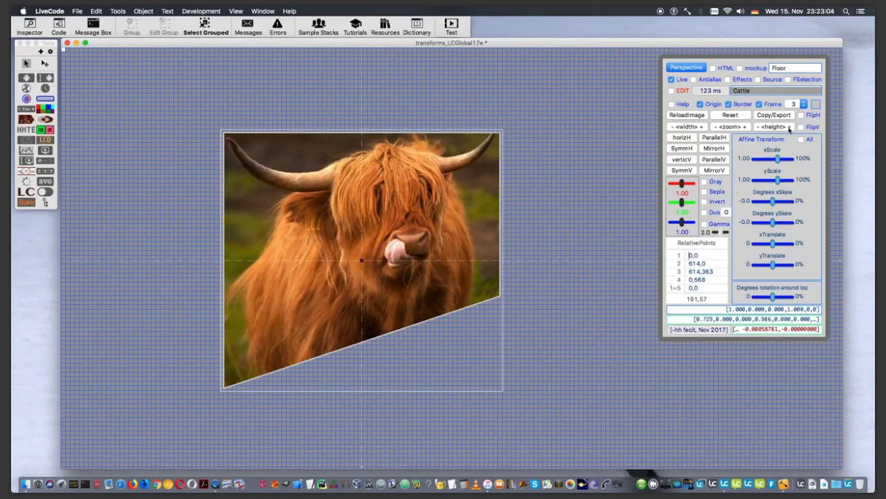
{"action": "left_click", "coordinate": [789, 128]}
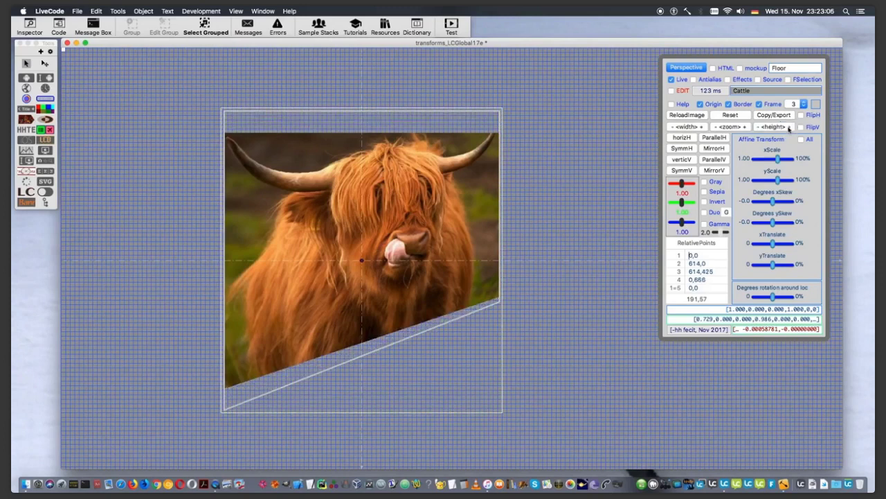
{"action": "left_click", "coordinate": [716, 126]}
{"action": "left_click_drag", "start_coordinate": [716, 127], "coordinate": [717, 129]}
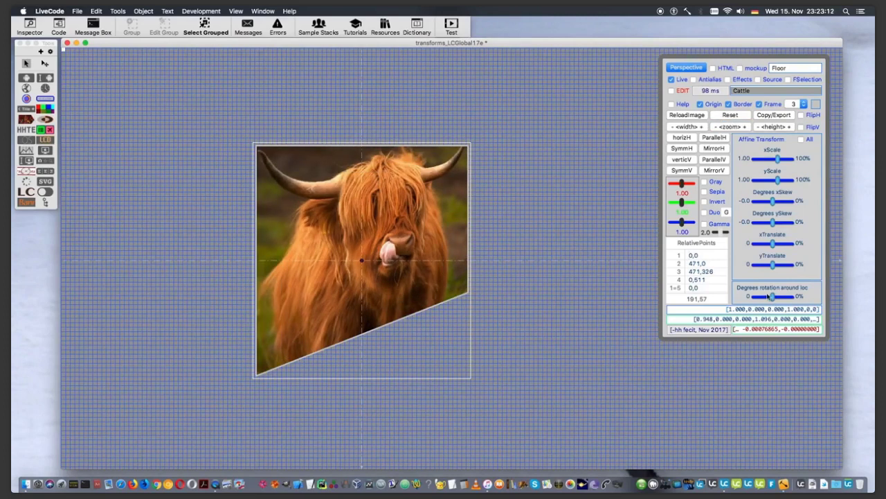
Rotate the image clockwise about its centre and scale it proportionally to an overall size of about 702 by 562.
{"action": "left_click_drag", "start_coordinate": [777, 298], "coordinate": [776, 297]}
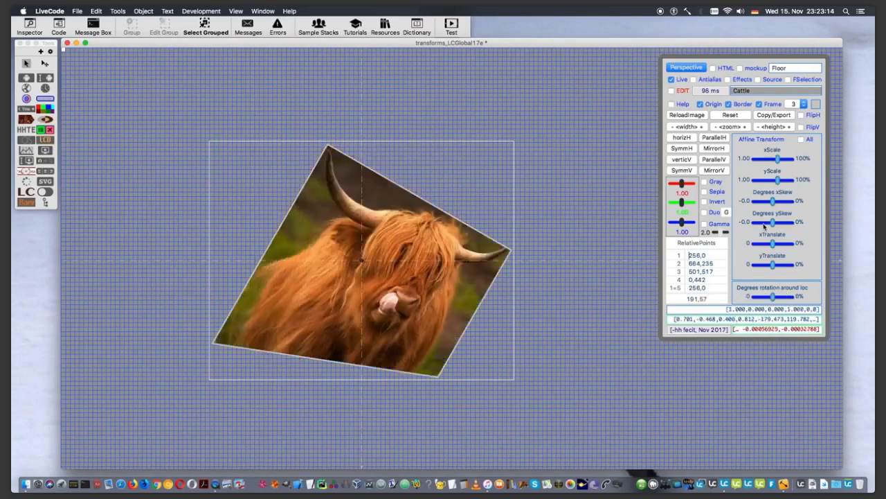
{"action": "left_click", "coordinate": [745, 128]}
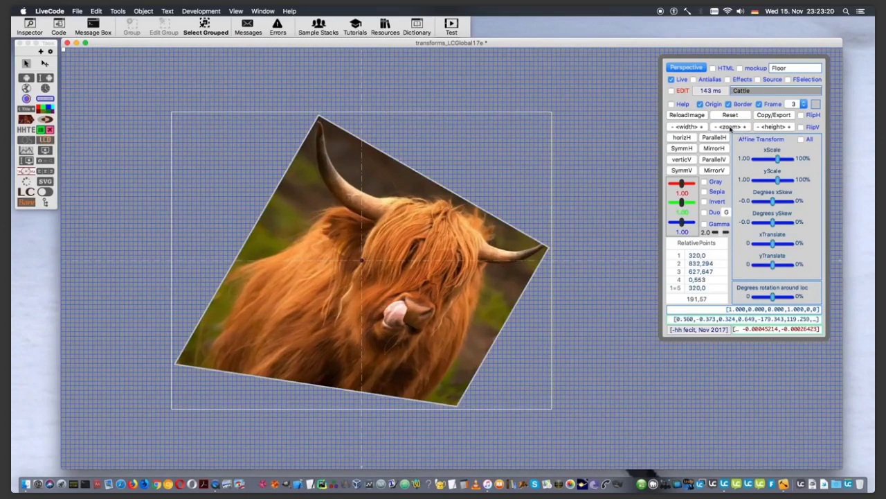
{"action": "left_click", "coordinate": [729, 128]}
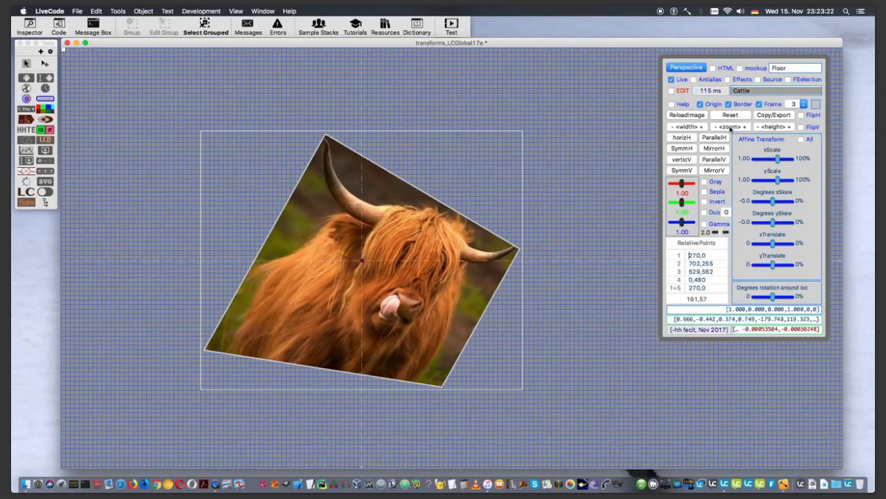
Mirror the image's outline horizontally and vertically, with edit mode turned back on.
{"action": "left_click", "coordinate": [718, 149]}
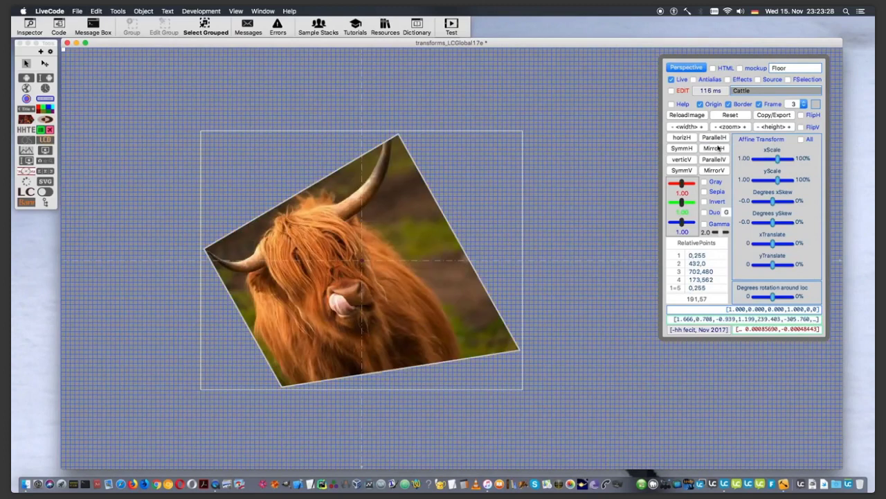
{"action": "left_click", "coordinate": [670, 91]}
{"action": "left_click", "coordinate": [719, 170]}
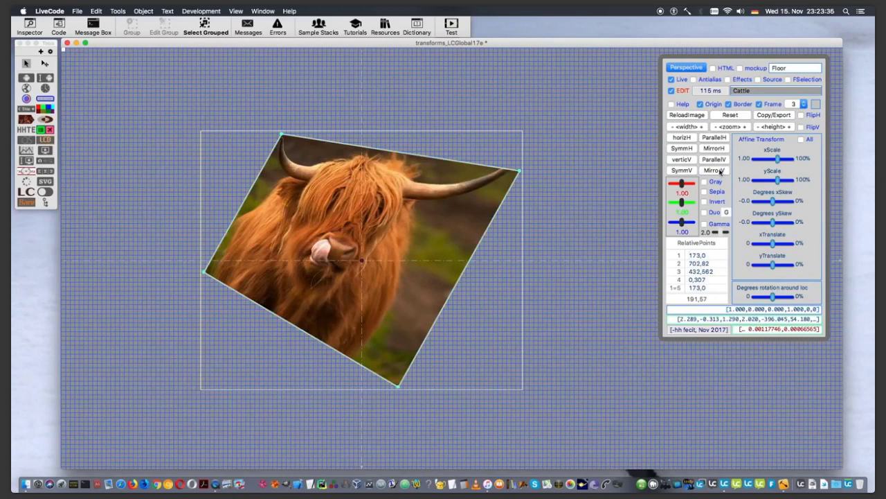
Make the image's outline symmetric with SymmV and SymmH to form a 480 by 393 rectangle.
{"action": "left_click", "coordinate": [681, 170]}
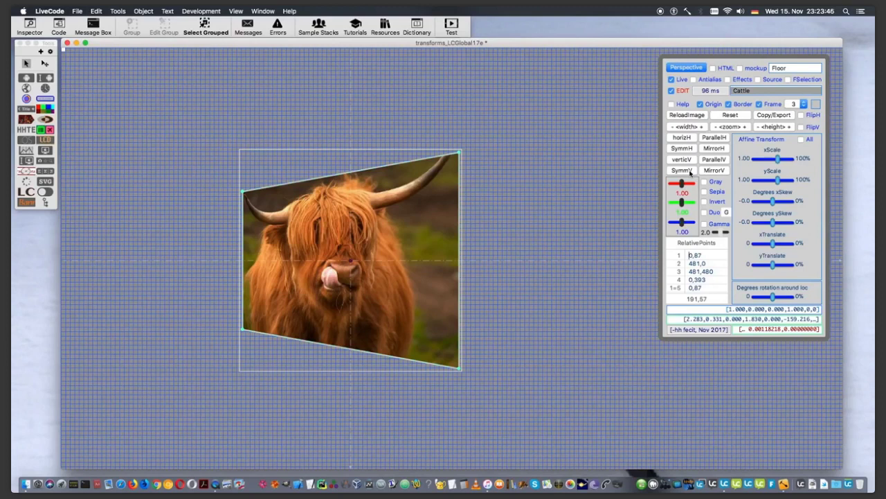
{"action": "left_click", "coordinate": [686, 149]}
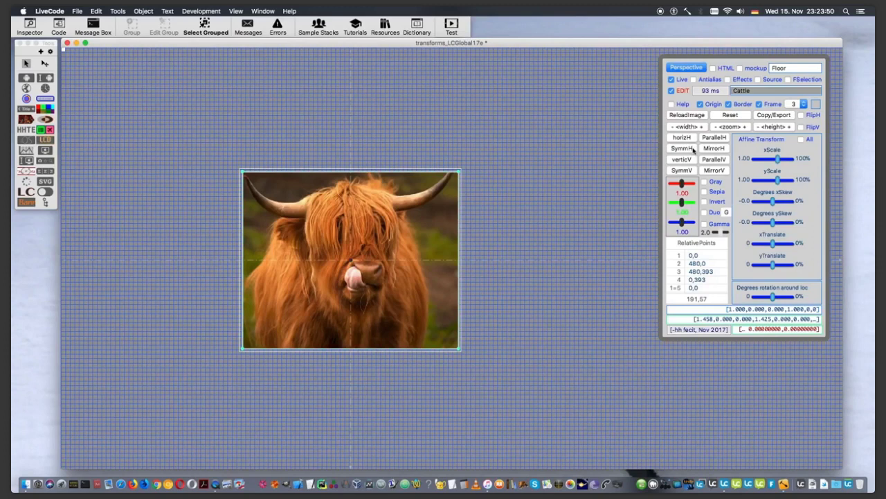
Rotate the image clockwise and align its upper and lower edges horizontally to form a parallelogram.
{"action": "left_click_drag", "start_coordinate": [774, 296], "coordinate": [777, 296]}
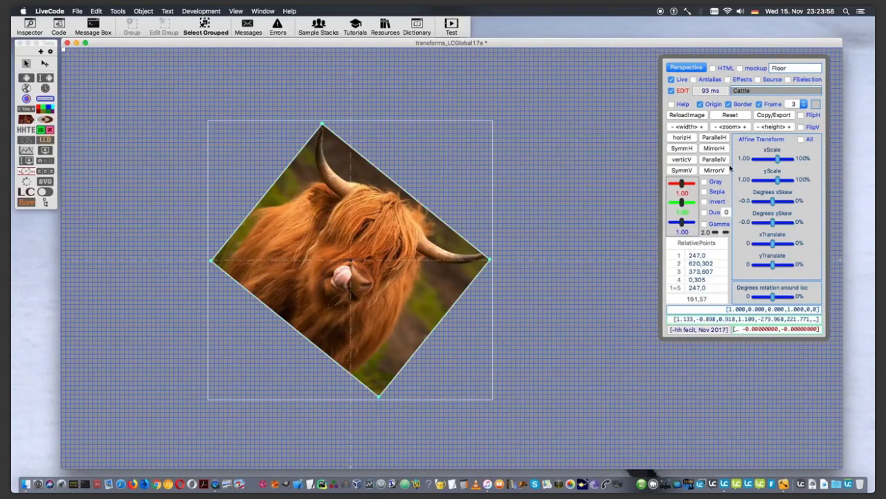
{"action": "left_click", "coordinate": [682, 137]}
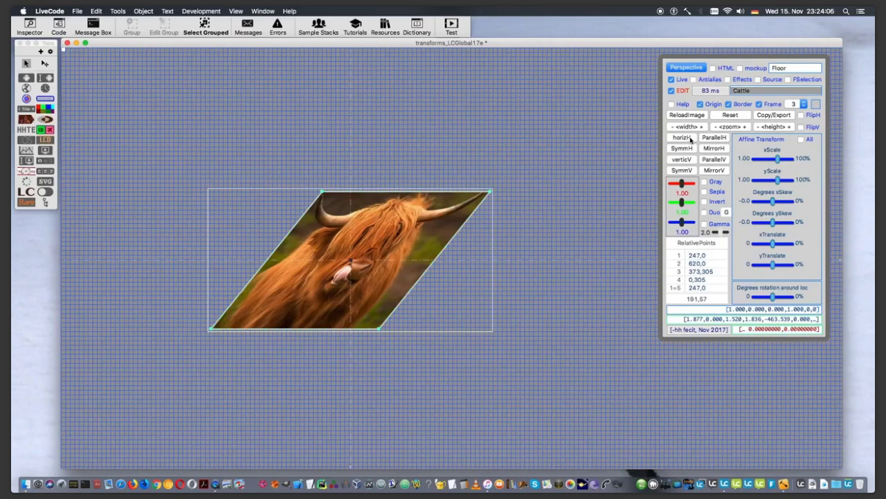
Rotate the image 21 degrees clockwise, and straighten its side edges vertically and its upper and lower edges horizontally.
{"action": "left_click_drag", "start_coordinate": [773, 296], "coordinate": [777, 297]}
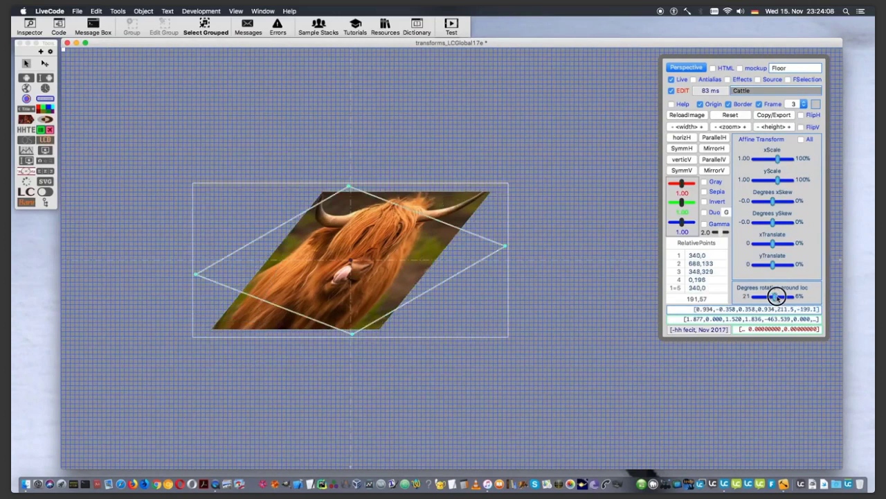
{"action": "left_click", "coordinate": [690, 169]}
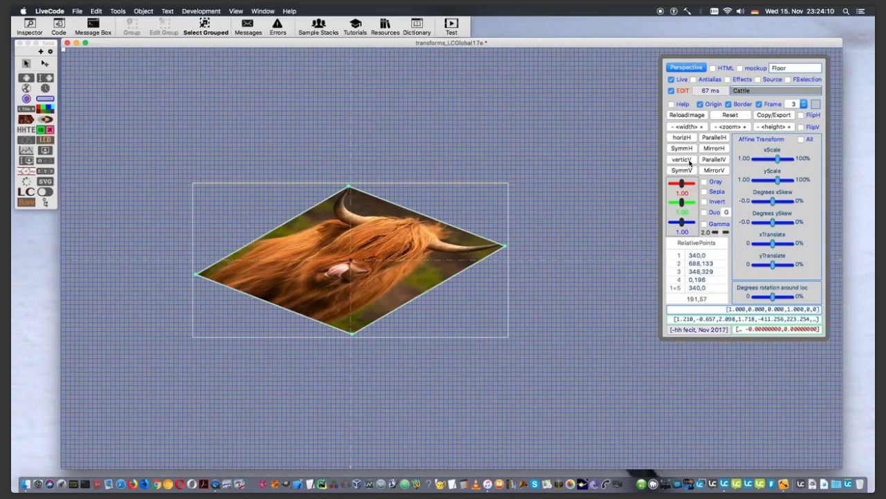
{"action": "left_click", "coordinate": [690, 161]}
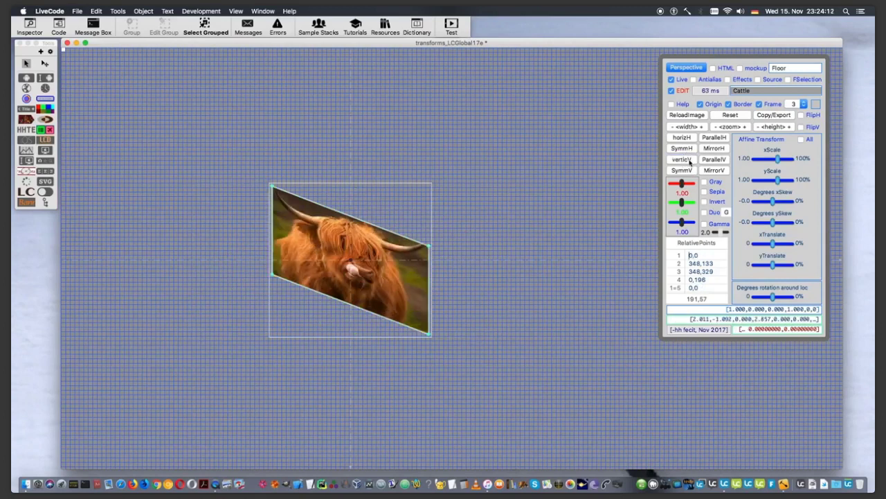
{"action": "left_click", "coordinate": [684, 138]}
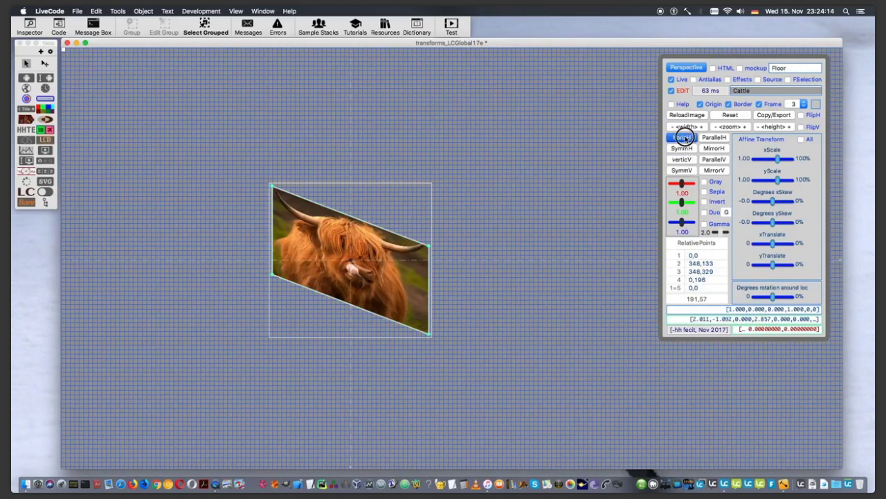
Reset the image to its original shape and flip it upside down with yScale, to a height of about 374.
{"action": "left_click", "coordinate": [727, 116]}
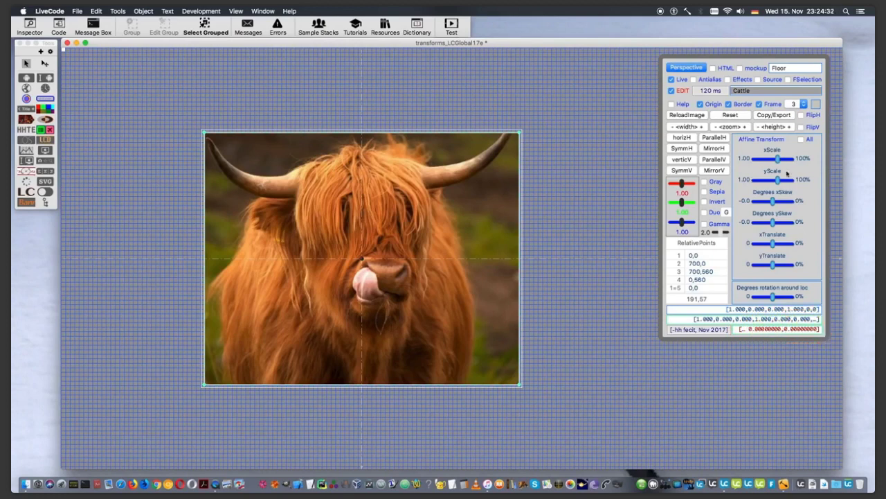
{"action": "left_click", "coordinate": [777, 179]}
{"action": "left_click_drag", "start_coordinate": [777, 180], "coordinate": [772, 180]}
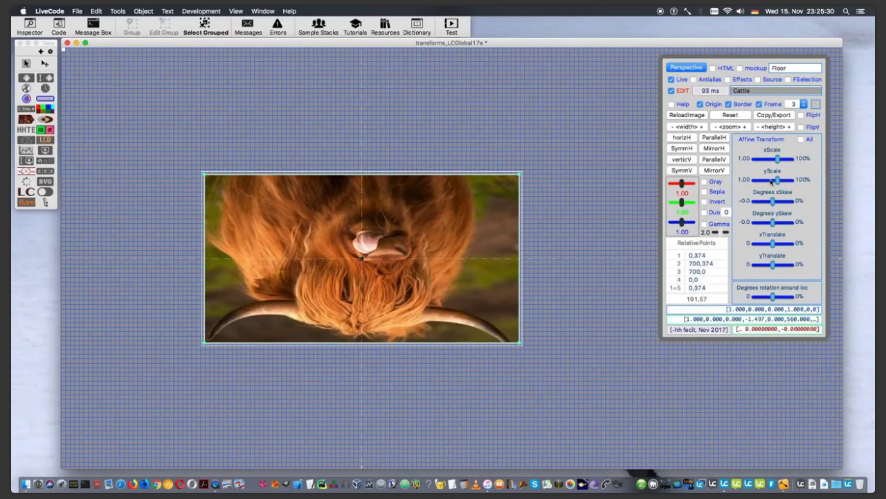
Reset the image and skew it horizontally twice by about 13.3 degrees each to form a parallelogram about 964 wide.
{"action": "left_click", "coordinate": [741, 116]}
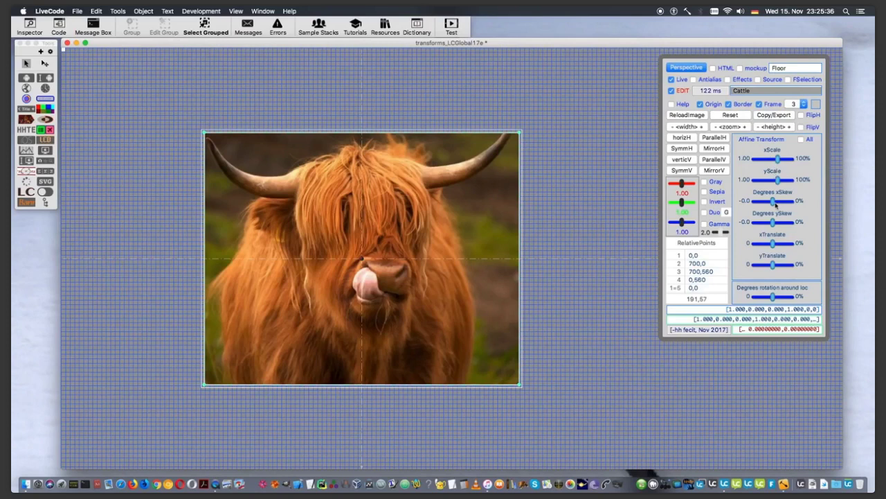
{"action": "left_click_drag", "start_coordinate": [773, 201], "coordinate": [776, 201]}
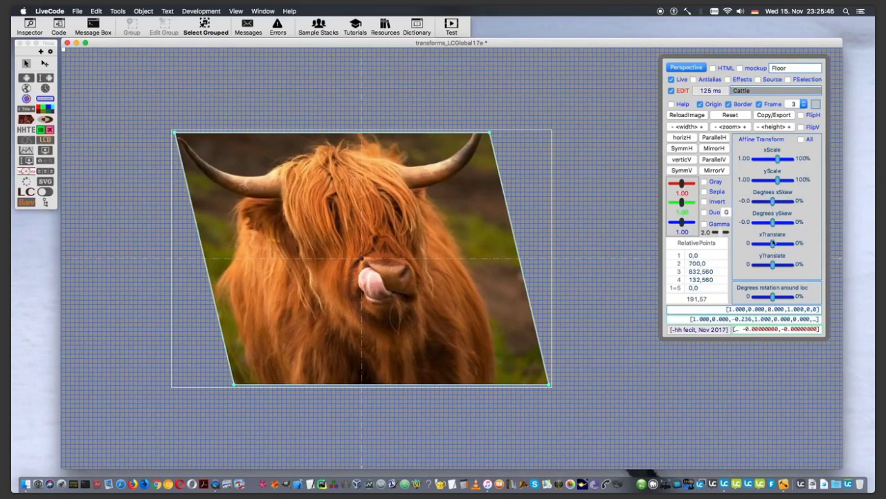
{"action": "left_click", "coordinate": [747, 320]}
{"action": "left_click_drag", "start_coordinate": [773, 201], "coordinate": [775, 201]}
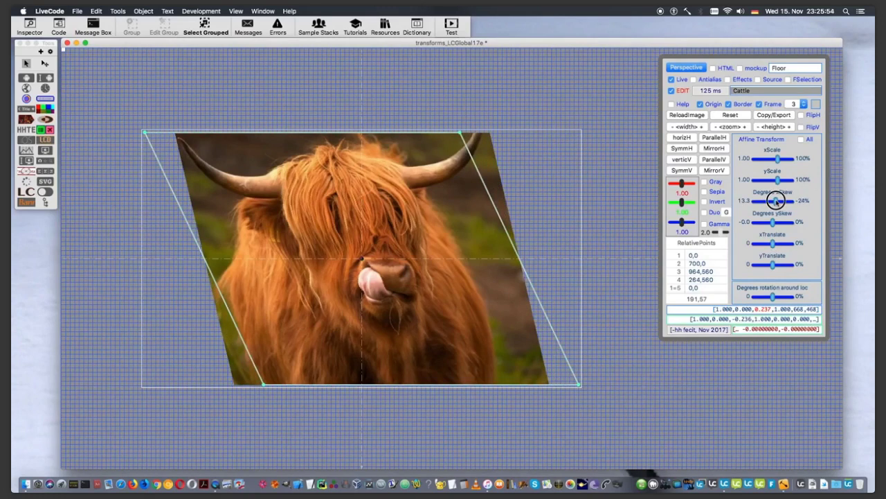
{"action": "left_click_drag", "start_coordinate": [775, 200], "coordinate": [776, 201]}
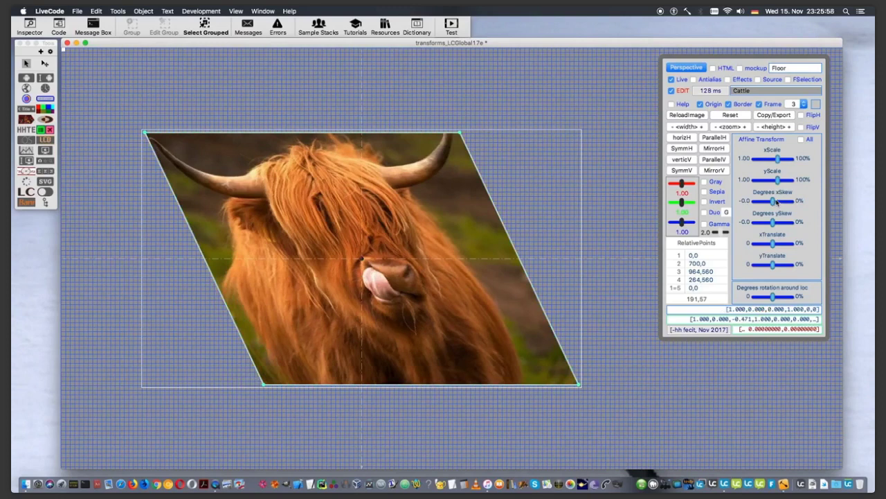
Reset the image and rotate it about 30 degrees clockwise around its centre.
{"action": "left_click", "coordinate": [731, 115]}
{"action": "left_click_drag", "start_coordinate": [392, 182], "coordinate": [357, 210]}
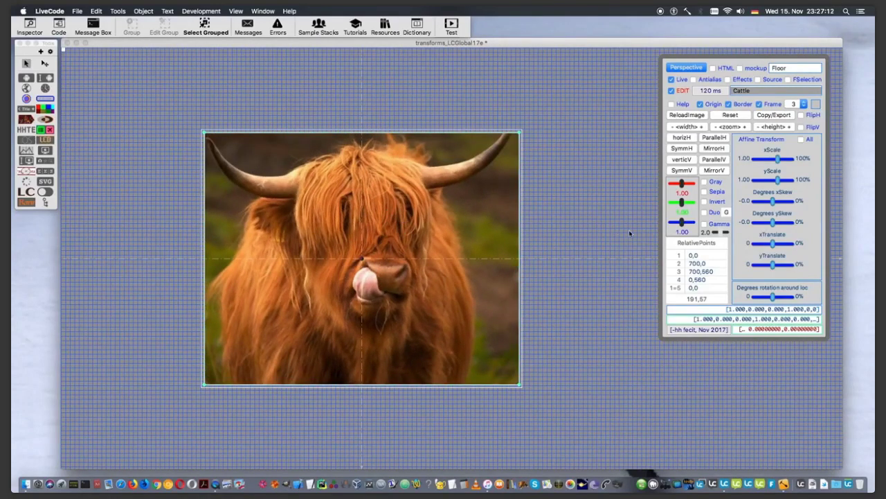
{"action": "left_click", "coordinate": [771, 297]}
{"action": "left_click_drag", "start_coordinate": [772, 296], "coordinate": [775, 297]}
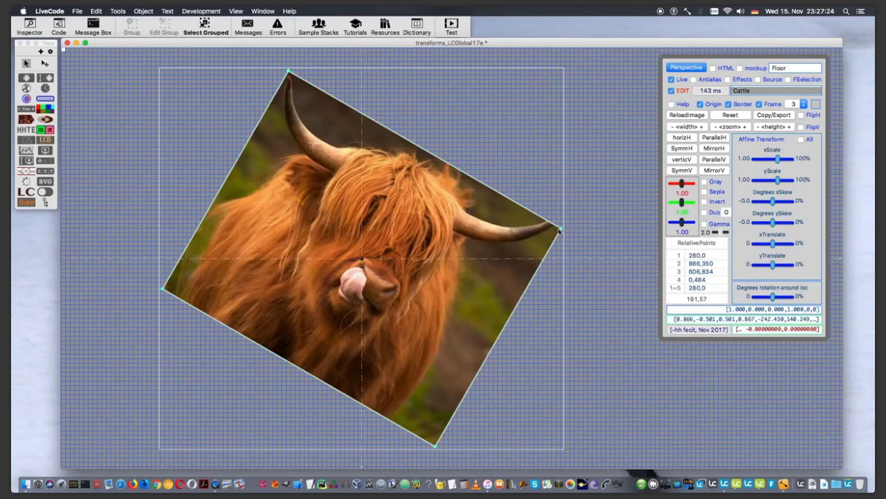
Distort the image into a self-crossing outline by moving its second, third and first corner points across the shape.
{"action": "left_click_drag", "start_coordinate": [559, 229], "coordinate": [239, 234]}
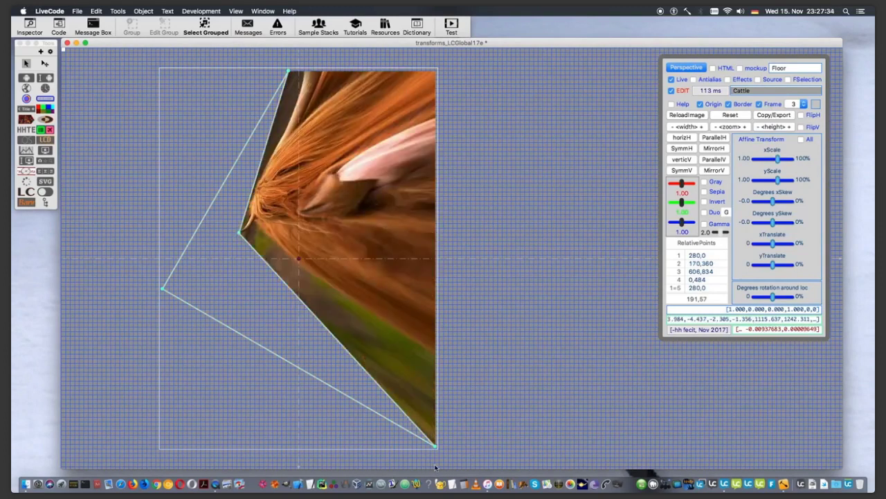
{"action": "left_click_drag", "start_coordinate": [437, 445], "coordinate": [594, 359]}
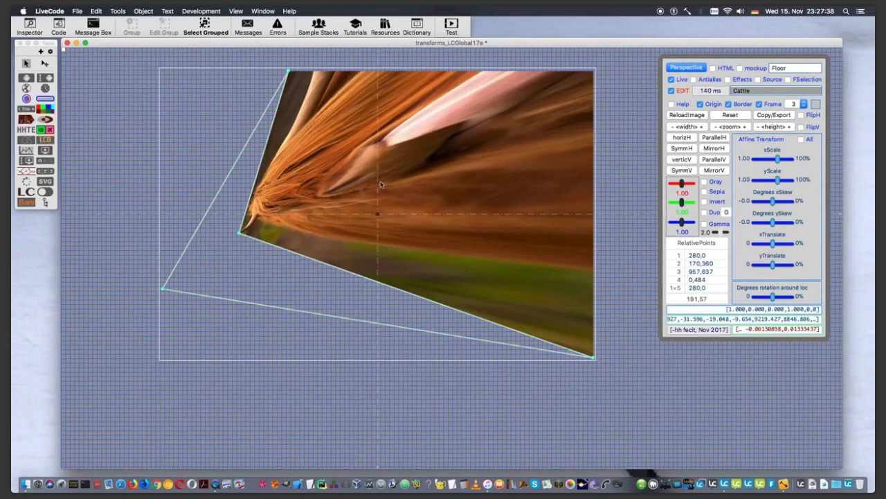
{"action": "left_click_drag", "start_coordinate": [289, 72], "coordinate": [399, 405]}
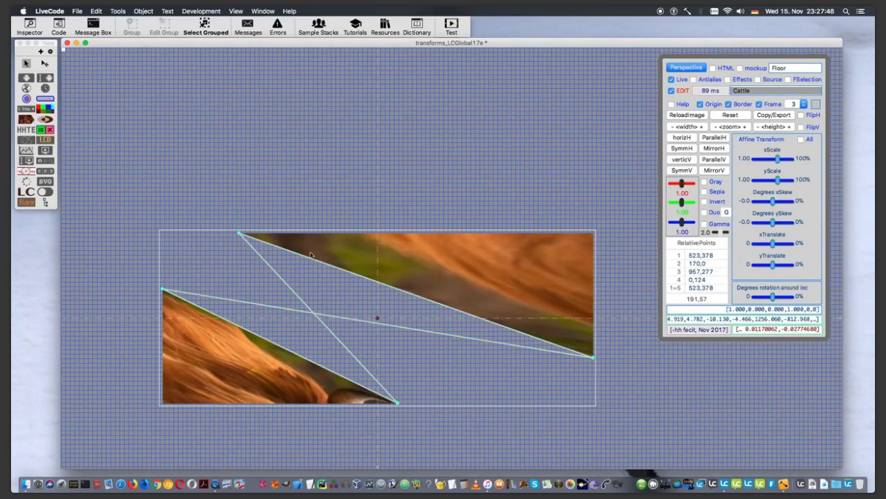
Reposition the second, third and first corner points to form an upside-down convex quadrilateral of about 868 by 810.
{"action": "left_click_drag", "start_coordinate": [239, 235], "coordinate": [554, 438]}
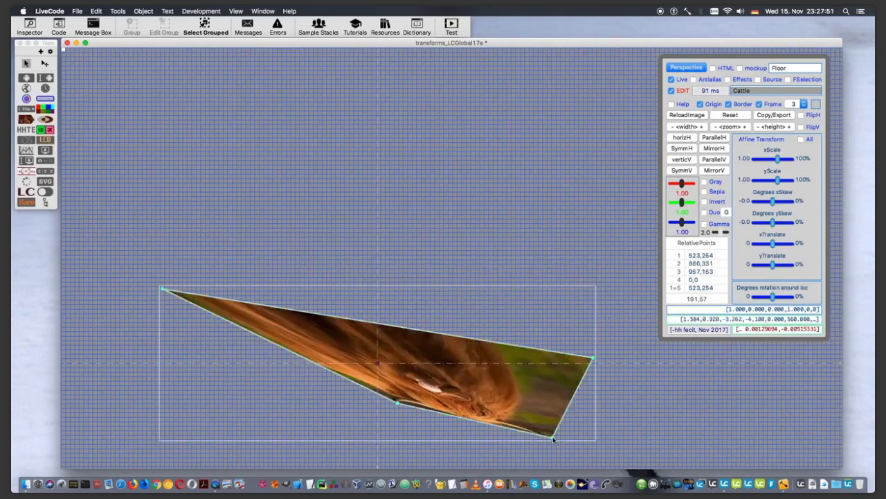
{"action": "left_click", "coordinate": [593, 356]}
{"action": "left_click_drag", "start_coordinate": [593, 357], "coordinate": [502, 74]}
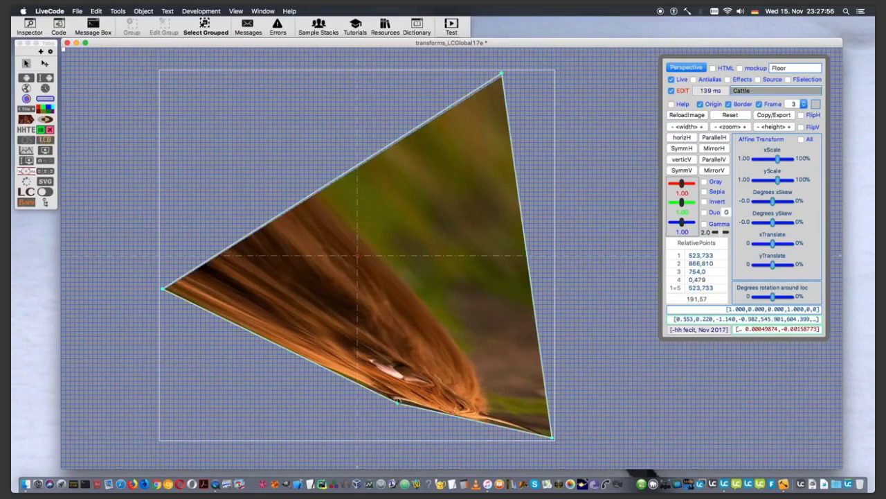
{"action": "left_click_drag", "start_coordinate": [397, 402], "coordinate": [162, 418]}
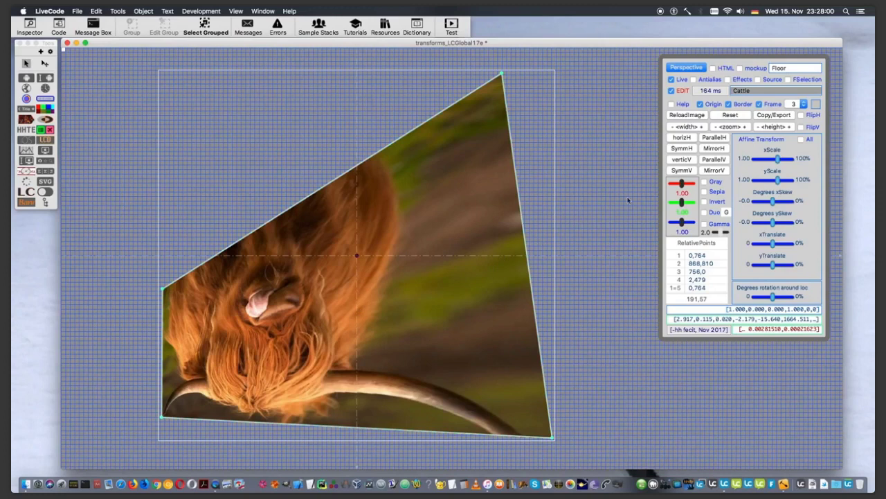
Flip the image content vertically inside its unchanged outline and flip it back, twice.
{"action": "left_click", "coordinate": [800, 126]}
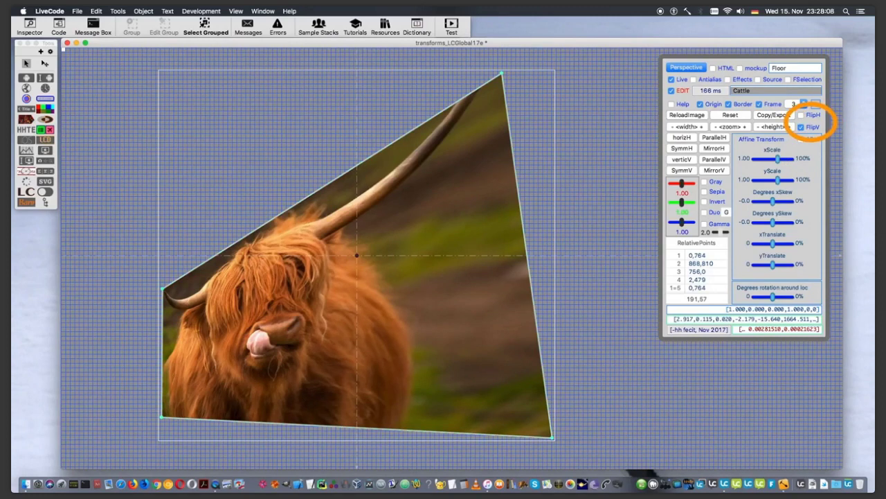
{"action": "left_click", "coordinate": [802, 127]}
{"action": "left_click", "coordinate": [801, 127]}
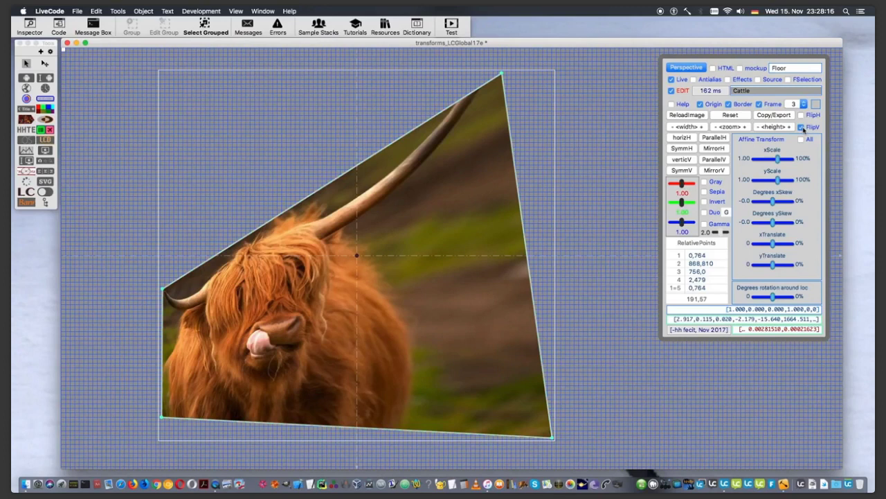
{"action": "left_click", "coordinate": [802, 127]}
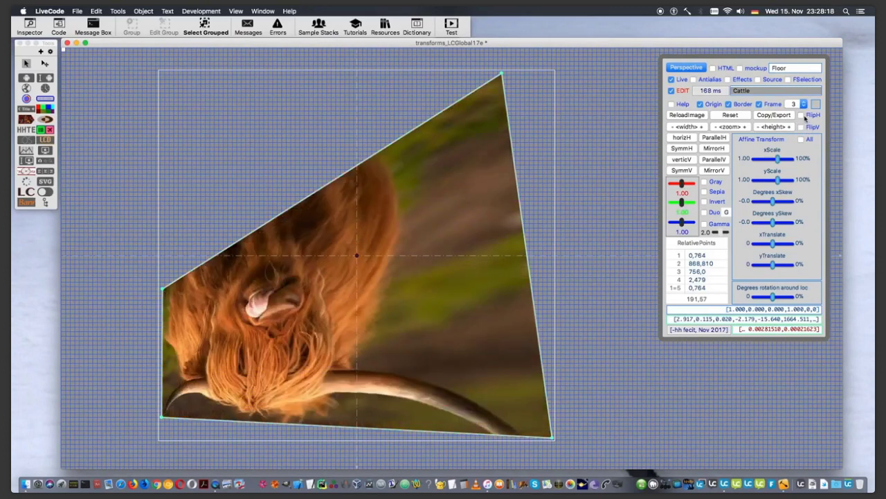
Try flipping the image content horizontally and back, and move the outline's lower-left corner point to relative position 78,627.
{"action": "left_click", "coordinate": [802, 115]}
{"action": "left_click", "coordinate": [801, 115]}
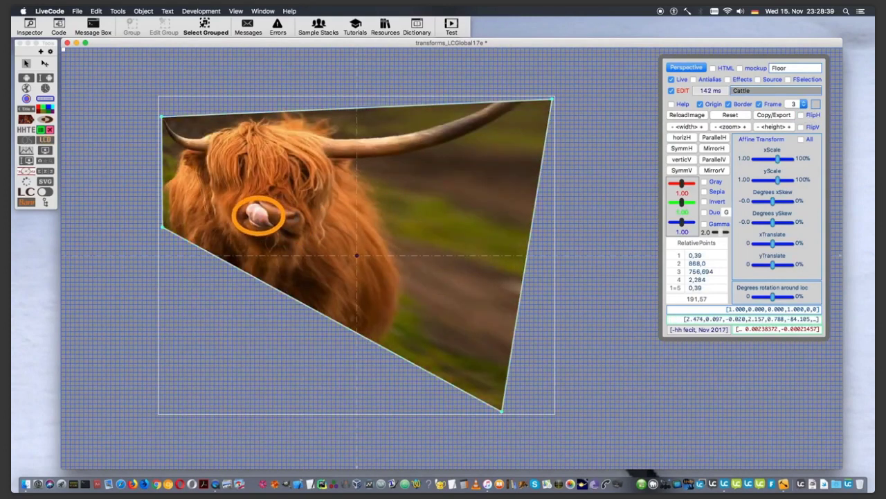
{"action": "left_click", "coordinate": [802, 115]}
{"action": "left_click", "coordinate": [809, 116]}
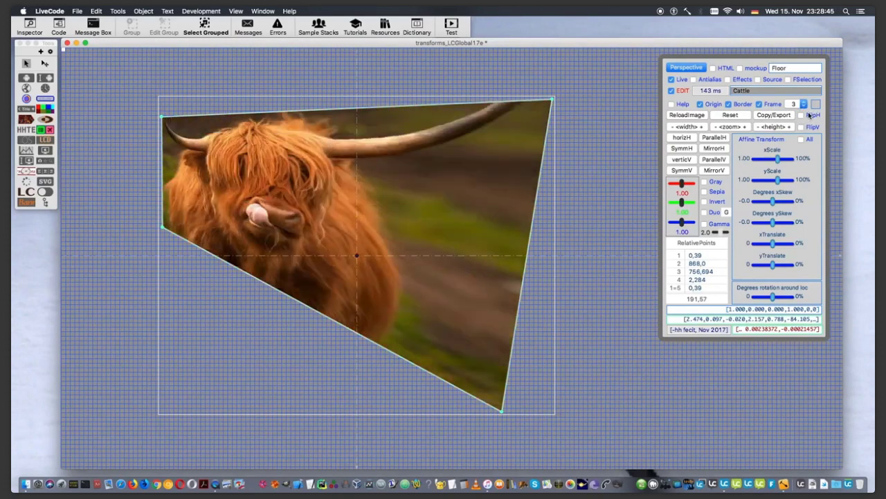
{"action": "left_click_drag", "start_coordinate": [163, 228], "coordinate": [196, 383]}
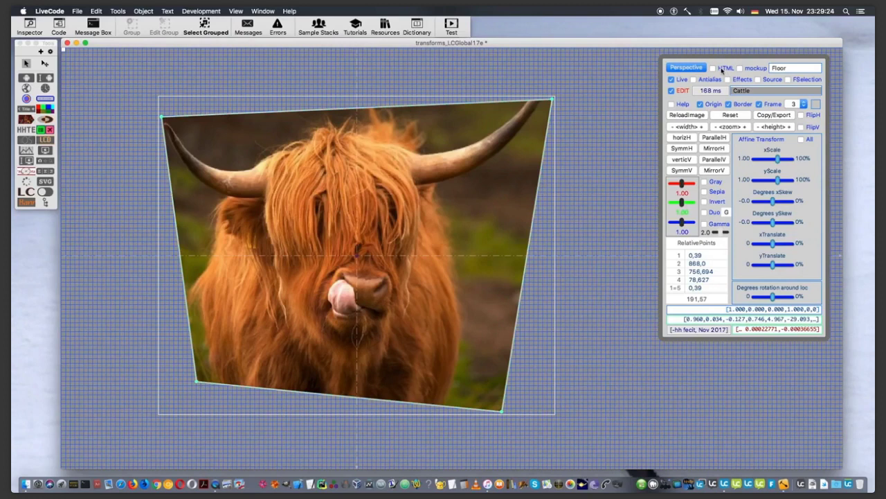
Show the HTML source and highlight the perspectiveIt function from its first line through the pixel index calculation.
{"action": "left_click", "coordinate": [722, 70]}
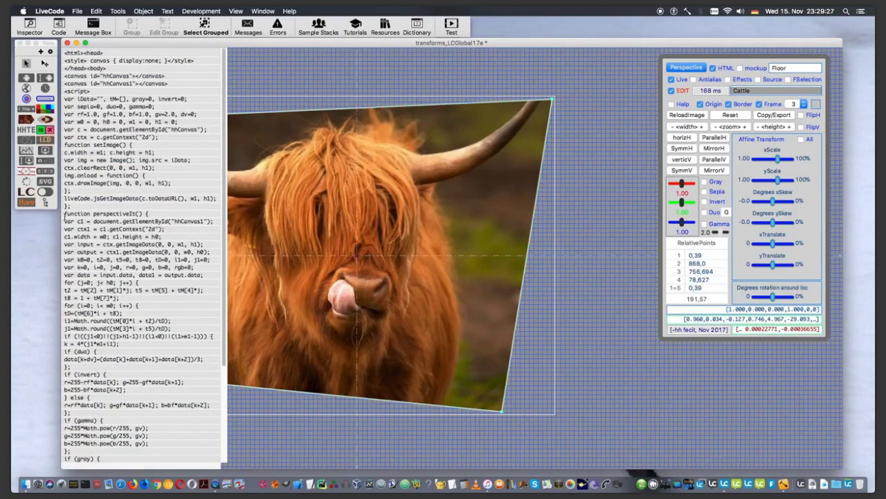
{"action": "left_click", "coordinate": [64, 213]}
{"action": "left_click_drag", "start_coordinate": [64, 214], "coordinate": [62, 302]}
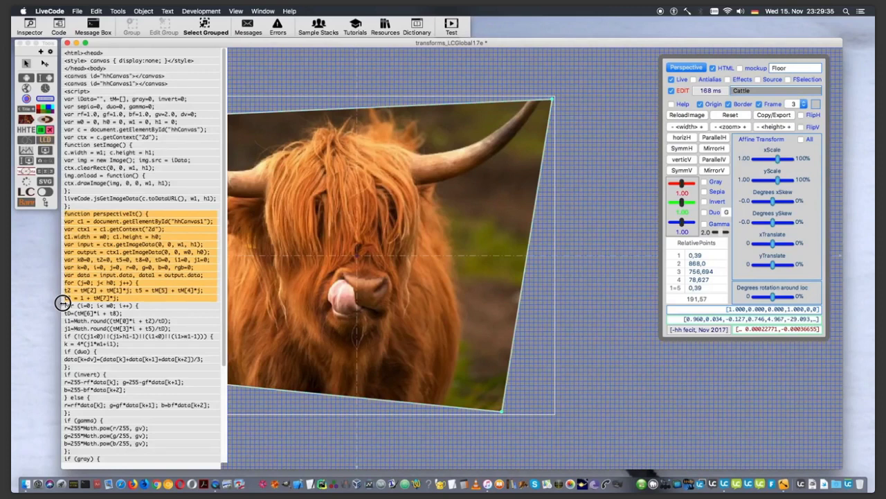
{"action": "left_click_drag", "start_coordinate": [62, 302], "coordinate": [61, 355]}
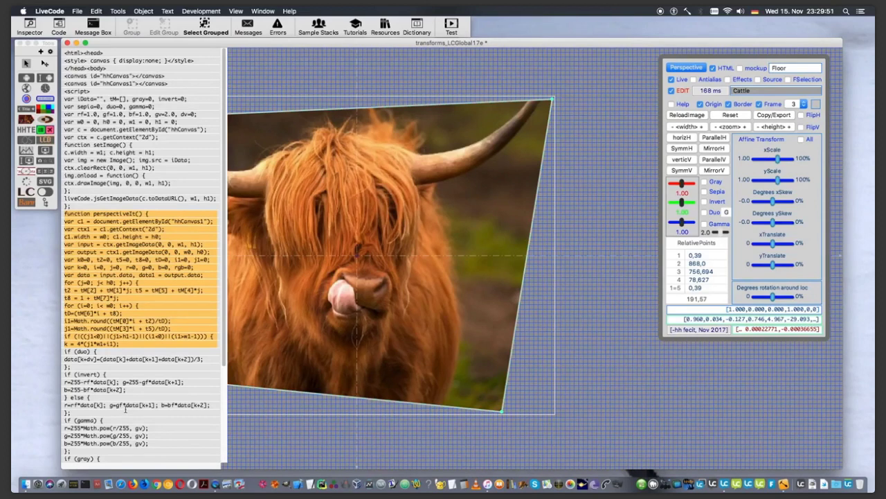
Highlight the final liveCode.jsGetImageData call in the source, and its c1.toDataURL() argument.
{"action": "scroll", "coordinate": [125, 409], "scroll_direction": "down", "scroll_amount": 5}
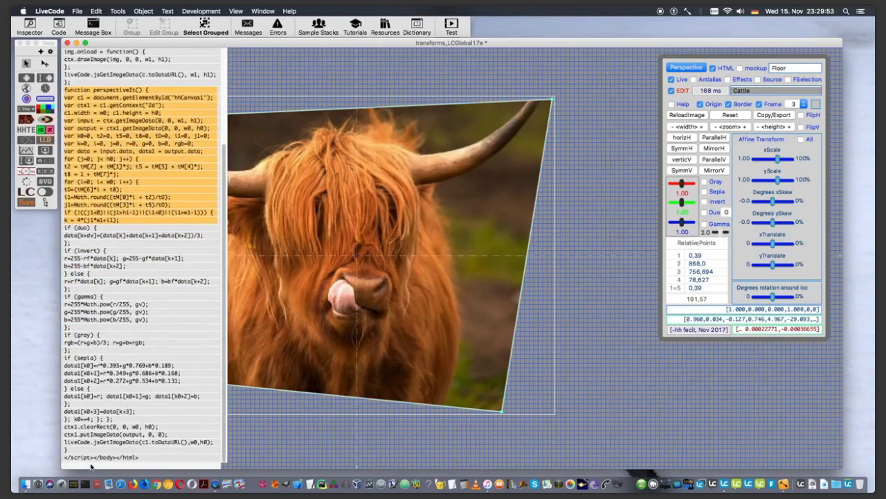
{"action": "left_click", "coordinate": [62, 441]}
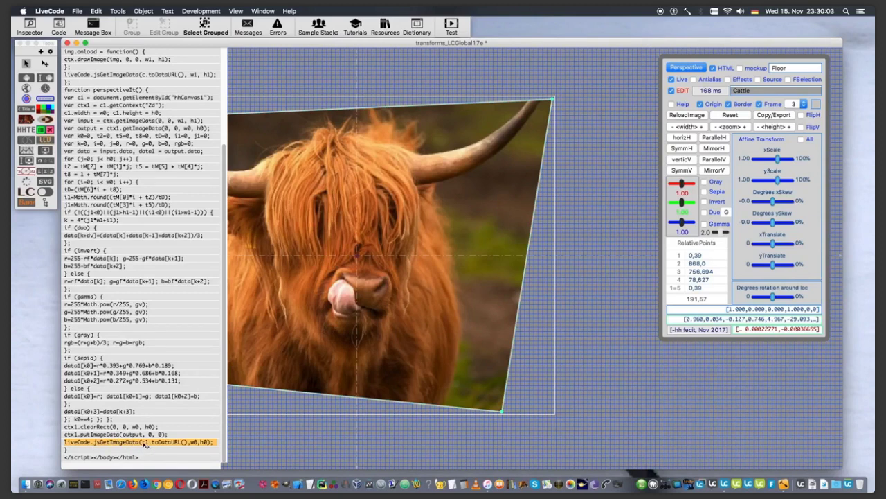
{"action": "left_click", "coordinate": [144, 441]}
{"action": "left_click_drag", "start_coordinate": [142, 441], "coordinate": [187, 443]}
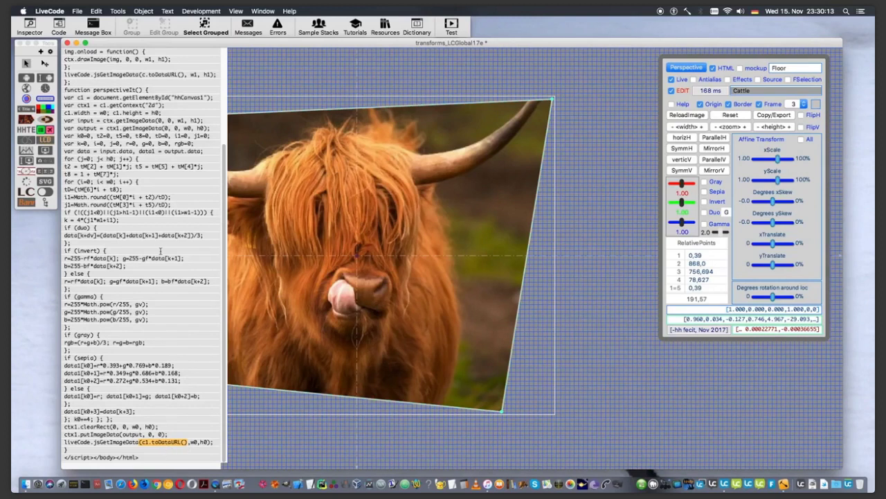
Highlight the colour effects code from the duo condition to the end of the pixel loop, and hide the HTML source.
{"action": "left_click", "coordinate": [135, 258]}
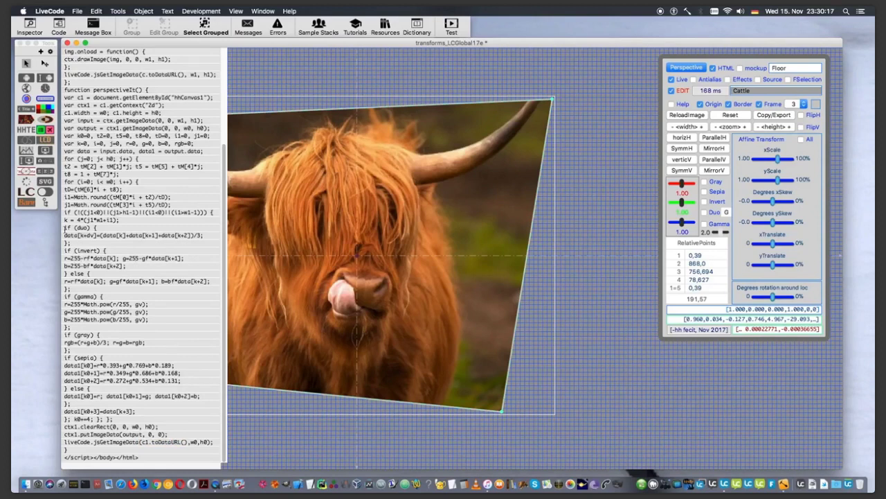
{"action": "left_click_drag", "start_coordinate": [64, 227], "coordinate": [61, 426]}
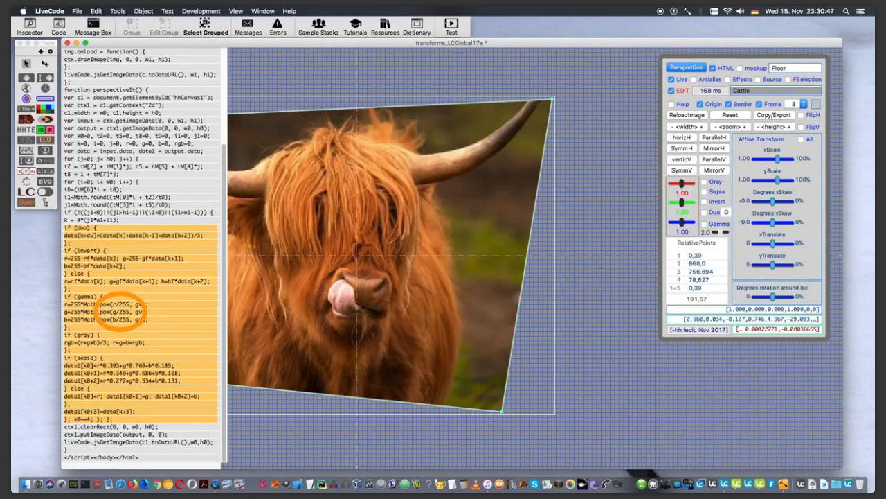
{"action": "left_click", "coordinate": [122, 311]}
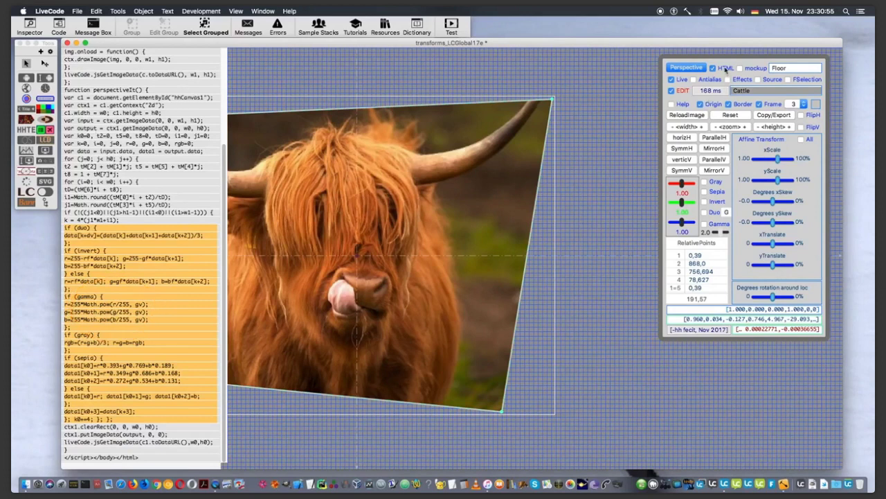
{"action": "left_click", "coordinate": [725, 68]}
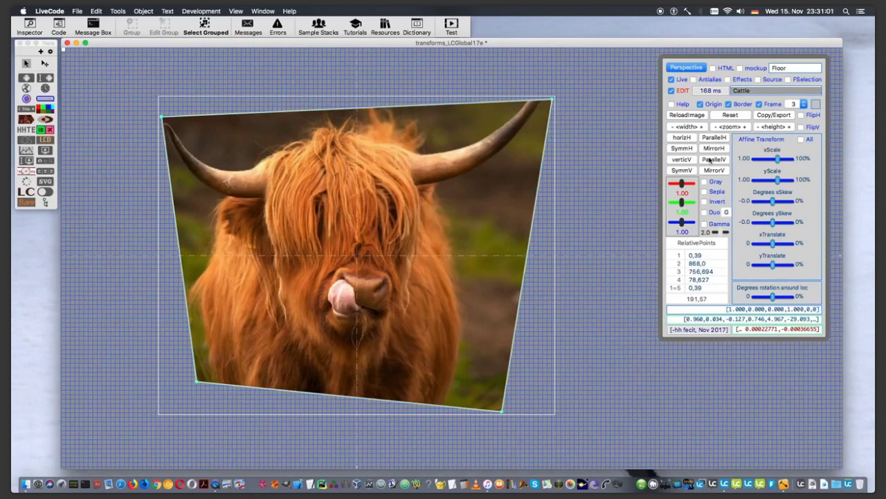
Turn on the Gray effect for the distorted cattle image.
{"action": "left_click", "coordinate": [714, 183]}
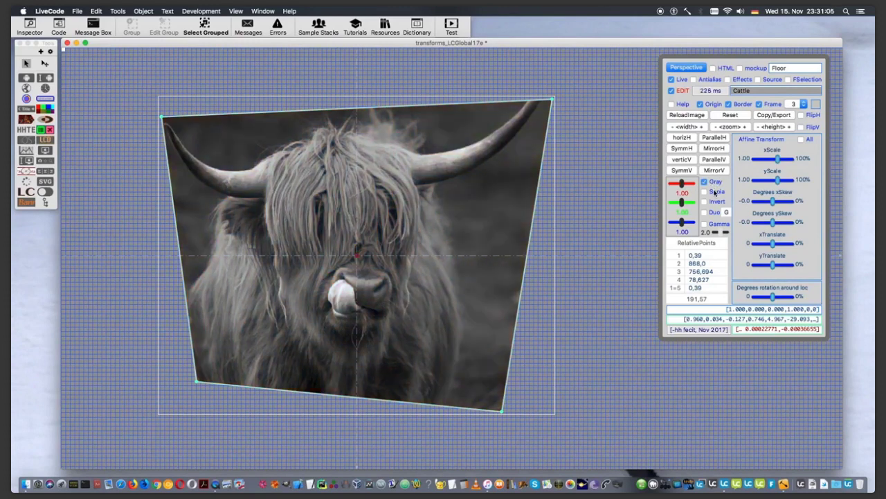
Apply the Sepia and Invert effects to the distorted cattle image, and turn off Gray.
{"action": "left_click", "coordinate": [714, 192]}
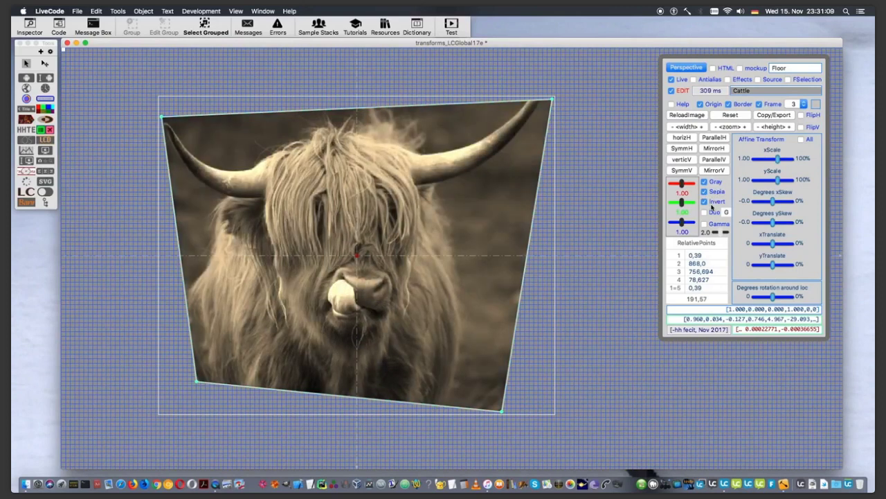
{"action": "left_click", "coordinate": [714, 201]}
{"action": "left_click", "coordinate": [713, 193]}
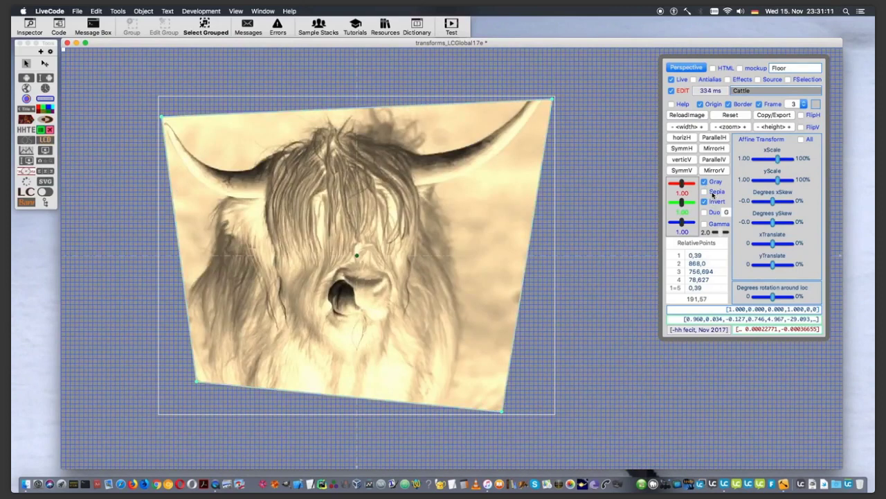
{"action": "left_click", "coordinate": [713, 193]}
{"action": "left_click", "coordinate": [714, 184]}
Replace the Sepia effect with Duo on the cattle image, and combine it with Invert.
{"action": "left_click", "coordinate": [711, 212]}
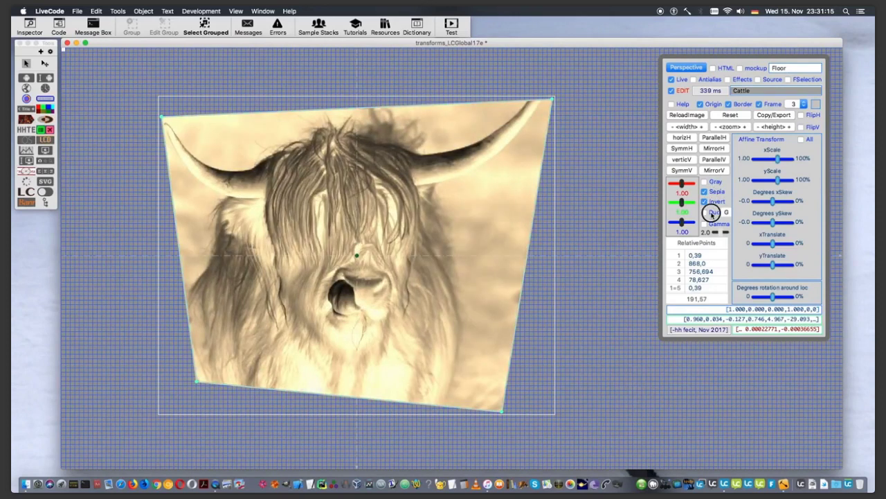
{"action": "left_click", "coordinate": [705, 192]}
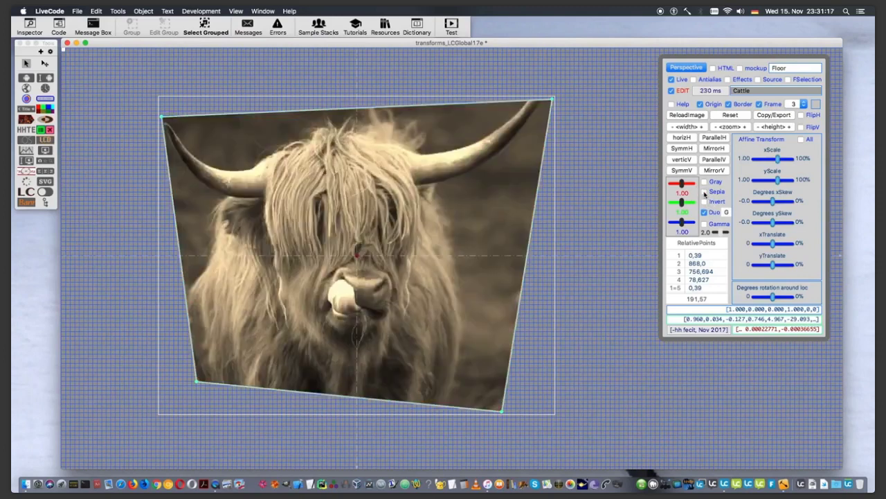
{"action": "left_click", "coordinate": [709, 205]}
{"action": "left_click", "coordinate": [708, 205]}
{"action": "left_click", "coordinate": [708, 205]}
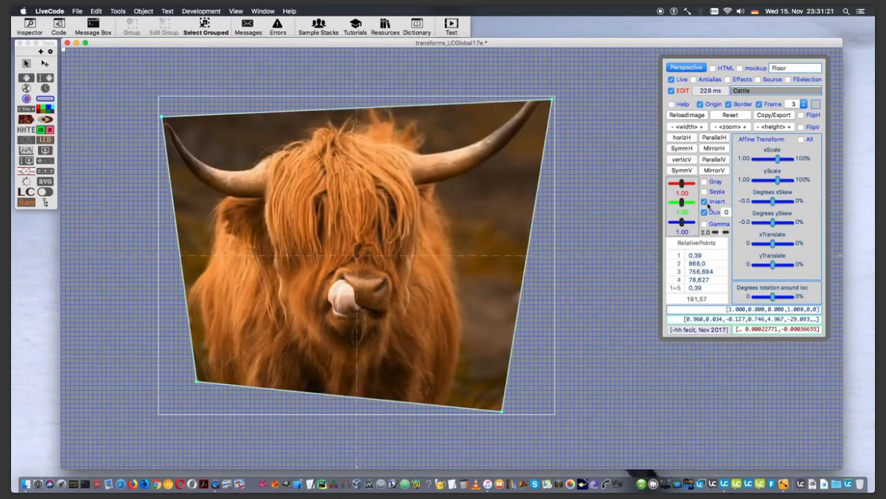
Cycle the cattle image's Duo channel from G to R, and turn on the Gamma effect.
{"action": "left_click", "coordinate": [726, 213]}
{"action": "left_click", "coordinate": [727, 229]}
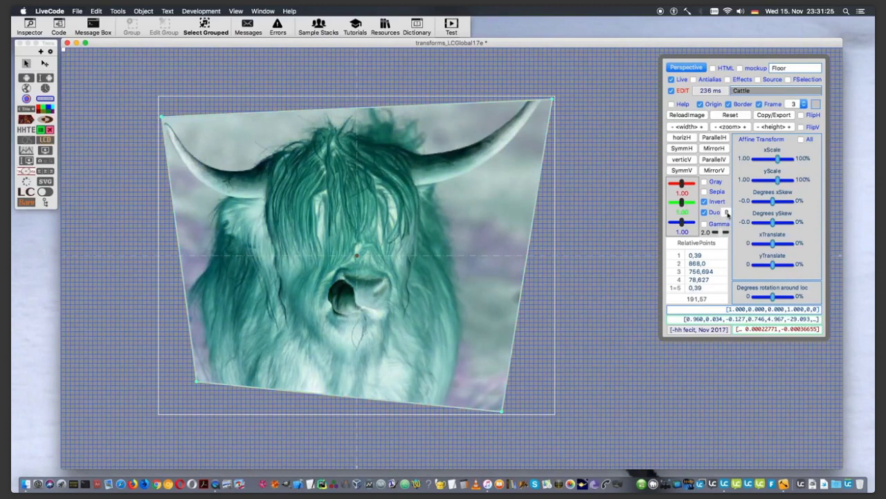
{"action": "left_click", "coordinate": [726, 211]}
{"action": "left_click", "coordinate": [720, 220]}
{"action": "left_click", "coordinate": [718, 224]}
{"action": "left_click_drag", "start_coordinate": [719, 230], "coordinate": [723, 232]}
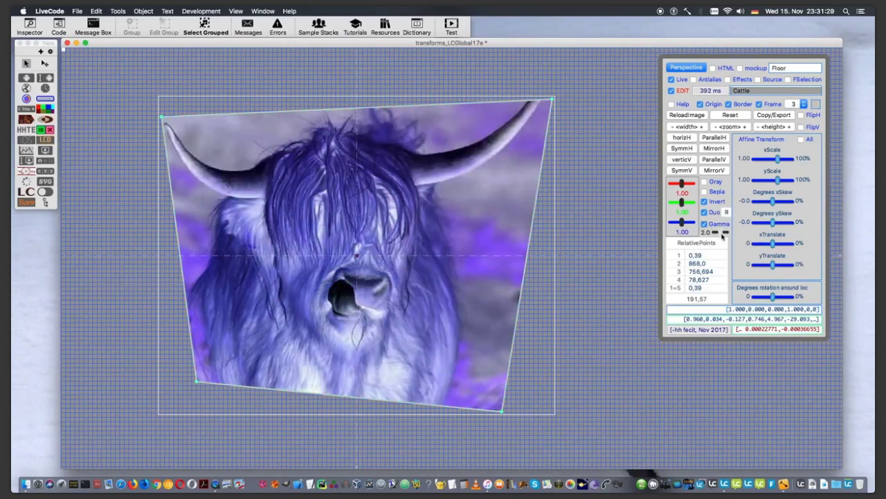
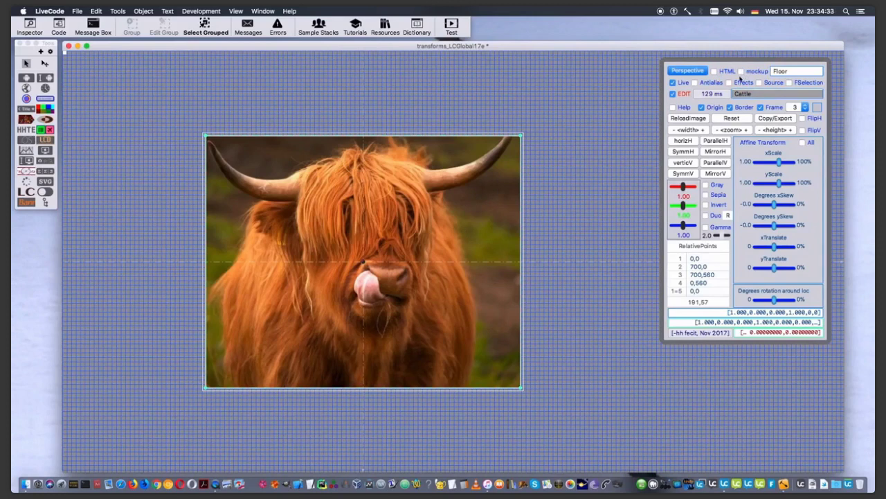
Load the Owl image, and reset it to its original proportions.
{"action": "left_click", "coordinate": [742, 93]}
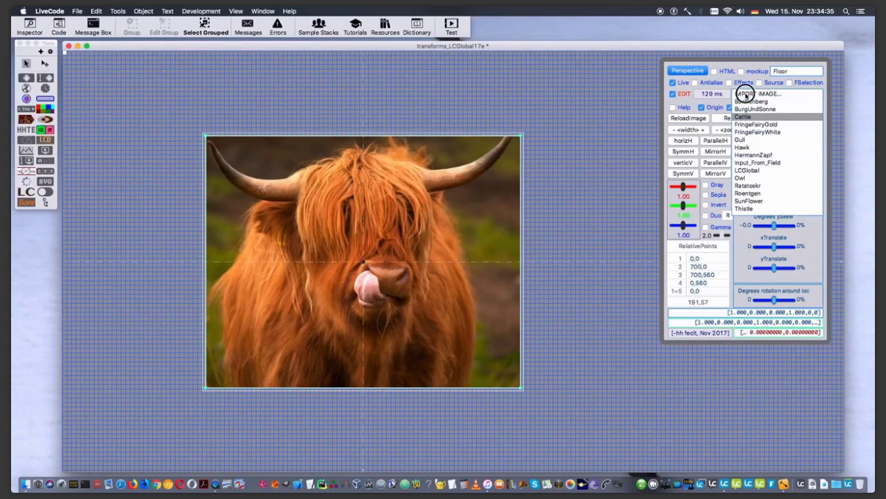
{"action": "left_click", "coordinate": [757, 178]}
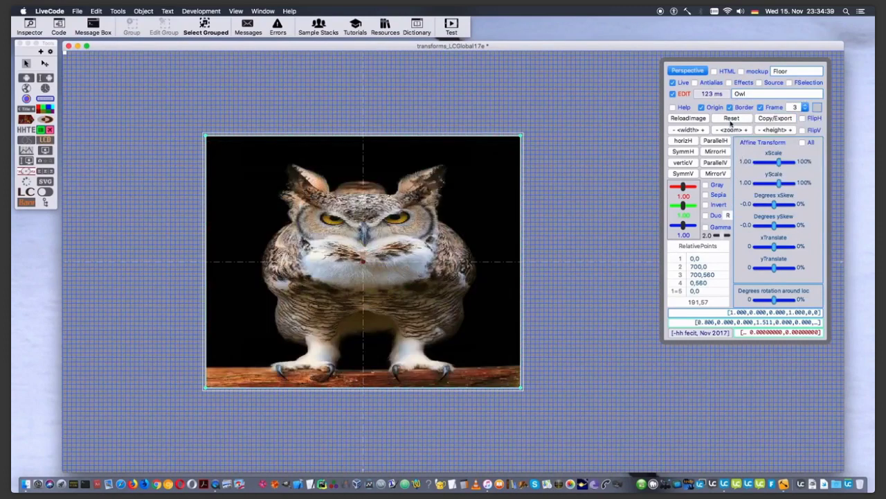
{"action": "left_click", "coordinate": [731, 122]}
{"action": "left_click", "coordinate": [730, 121]}
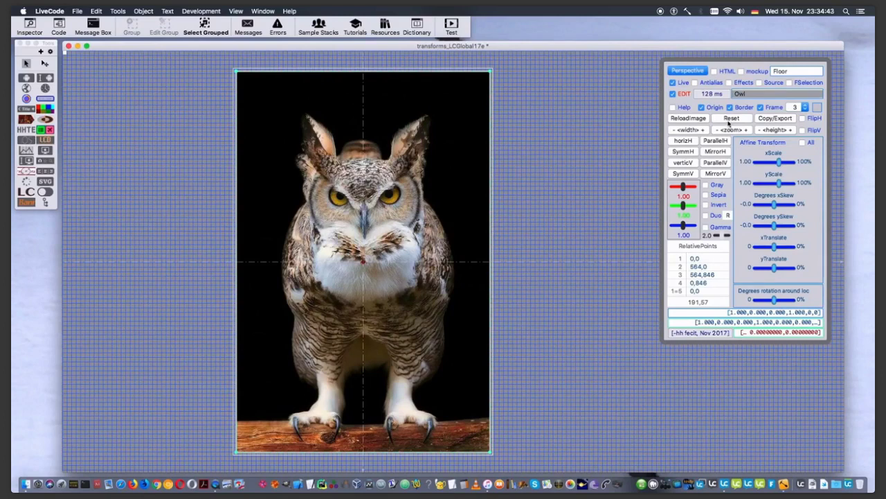
Turn on the Gray, Sepia, Invert, Duo and Gamma effects for the owl image.
{"action": "left_click", "coordinate": [716, 185]}
{"action": "left_click", "coordinate": [718, 194]}
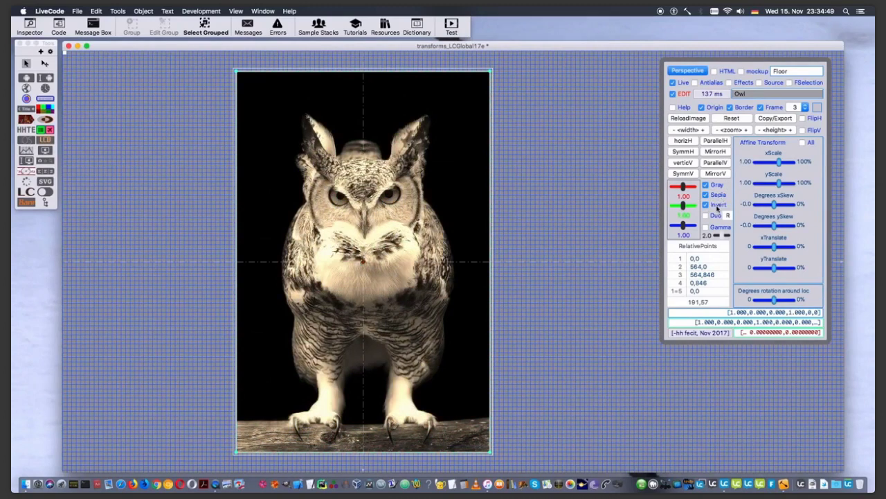
{"action": "left_click", "coordinate": [718, 205]}
{"action": "left_click", "coordinate": [713, 215]}
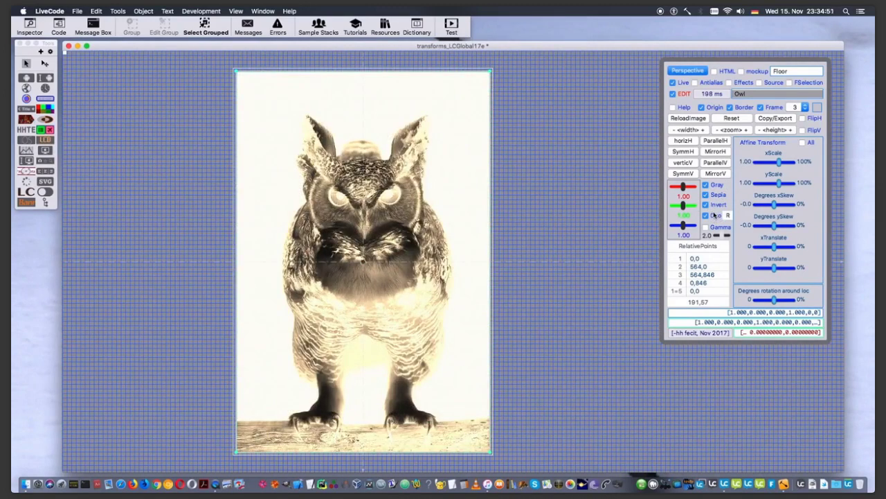
{"action": "left_click", "coordinate": [717, 228]}
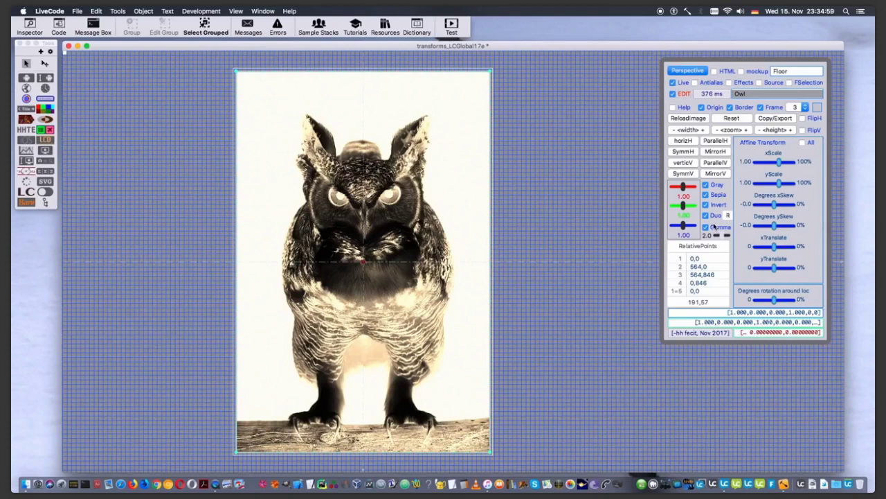
Place the owl image in the BillyNight mockup, and turn off edit mode and the border.
{"action": "left_click", "coordinate": [784, 74]}
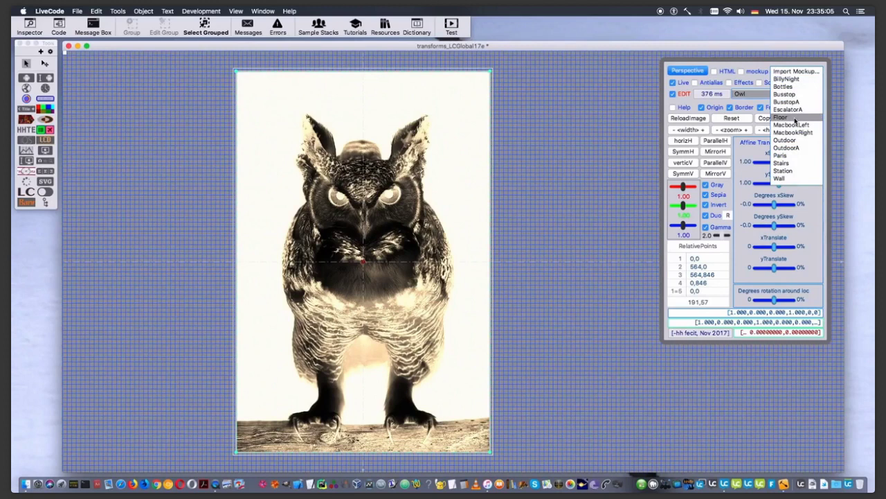
{"action": "left_click", "coordinate": [790, 79]}
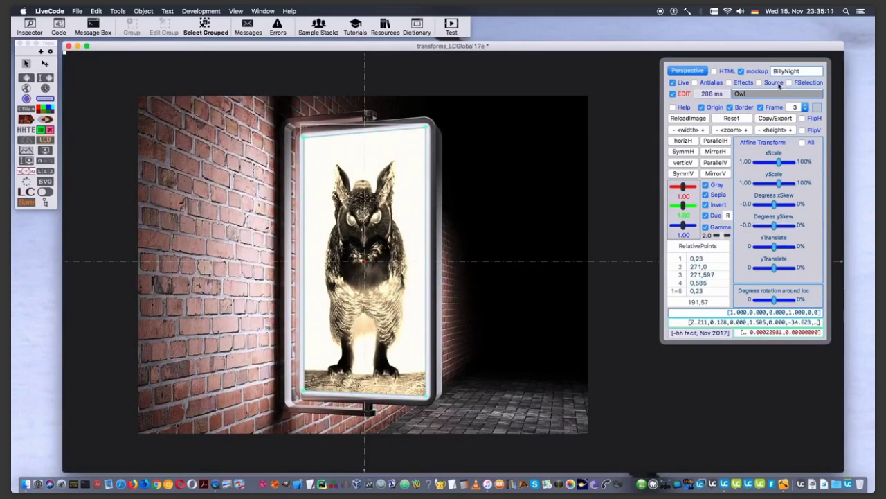
{"action": "left_click", "coordinate": [683, 94]}
{"action": "left_click", "coordinate": [747, 108]}
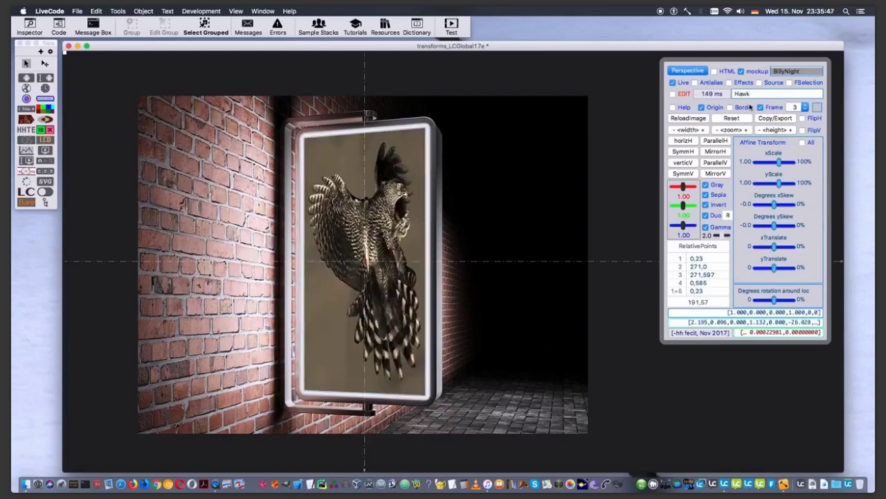
Turn off the Gray, Sepia, Invert, Duo and Gamma effects for the hawk picture, and hide the origin.
{"action": "left_click", "coordinate": [718, 187]}
{"action": "left_click", "coordinate": [718, 195]}
{"action": "left_click", "coordinate": [720, 204]}
{"action": "left_click", "coordinate": [716, 215]}
{"action": "left_click", "coordinate": [719, 227]}
{"action": "left_click", "coordinate": [707, 108]}
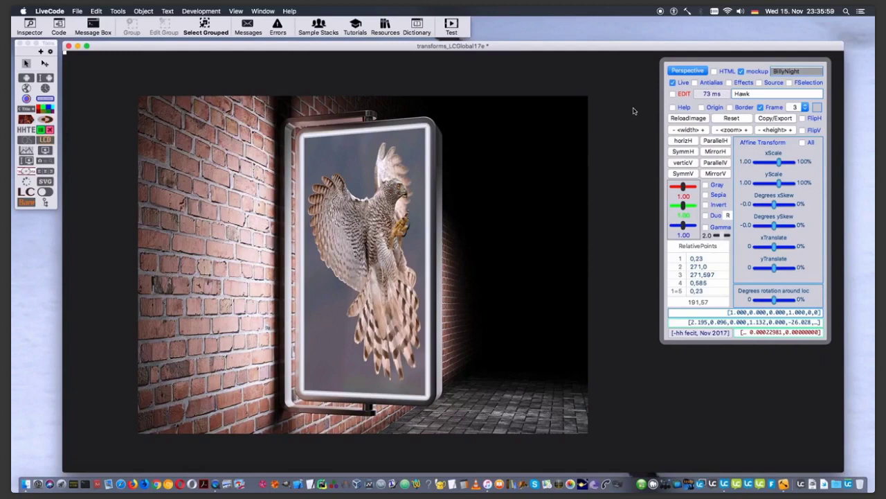
Turn on edit mode and move the hawk picture's four corners inward to relative points 24,95, 241,0, 232,547 and 0,539.
{"action": "left_click", "coordinate": [675, 96]}
{"action": "left_click_drag", "start_coordinate": [427, 129], "coordinate": [421, 133]}
{"action": "left_click_drag", "start_coordinate": [306, 140], "coordinate": [324, 178]}
{"action": "left_click_drag", "start_coordinate": [303, 395], "coordinate": [313, 380]}
{"action": "left_click_drag", "start_coordinate": [426, 397], "coordinate": [417, 383]}
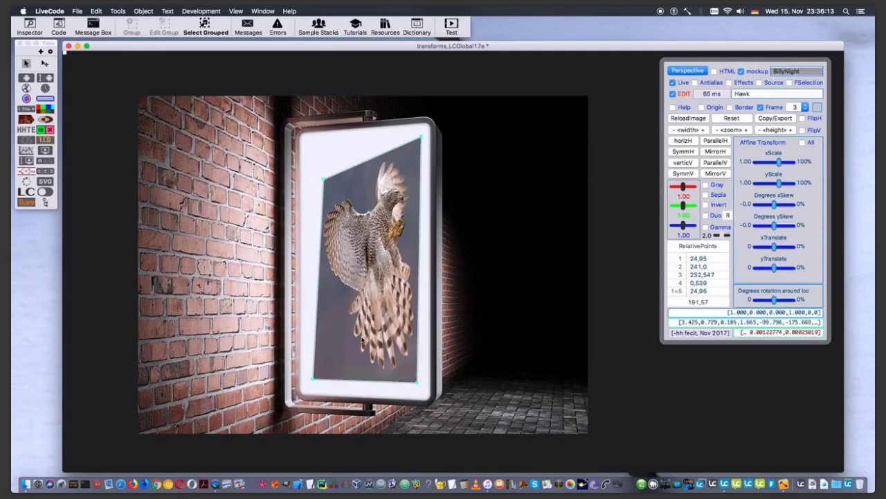
Run getpoints in the Message Box, highlight the line of corner coordinates, and close the Message Box.
{"action": "key", "text": "super+m"}
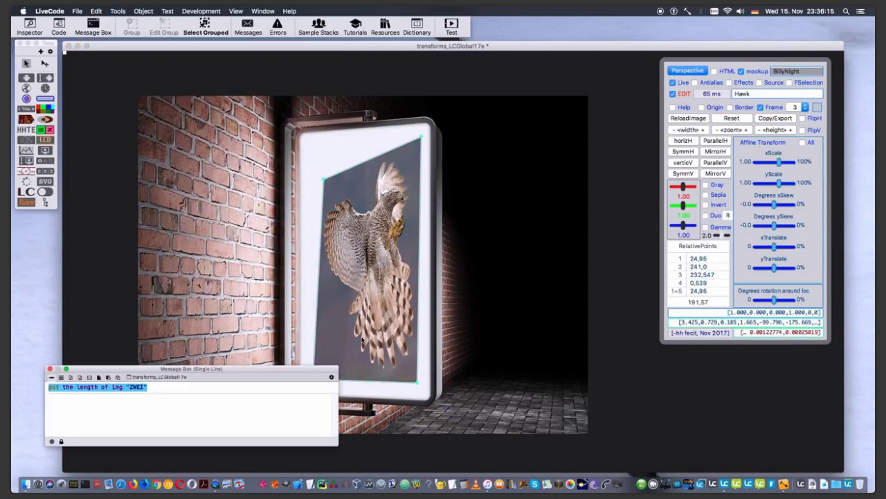
{"action": "type", "text": "getpoin"}
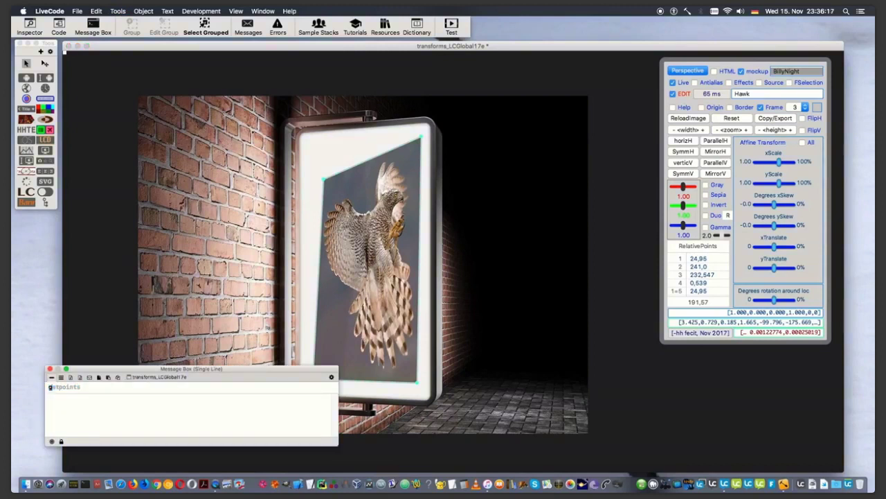
{"action": "type", "text": "ts"}
{"action": "key", "text": "Return"}
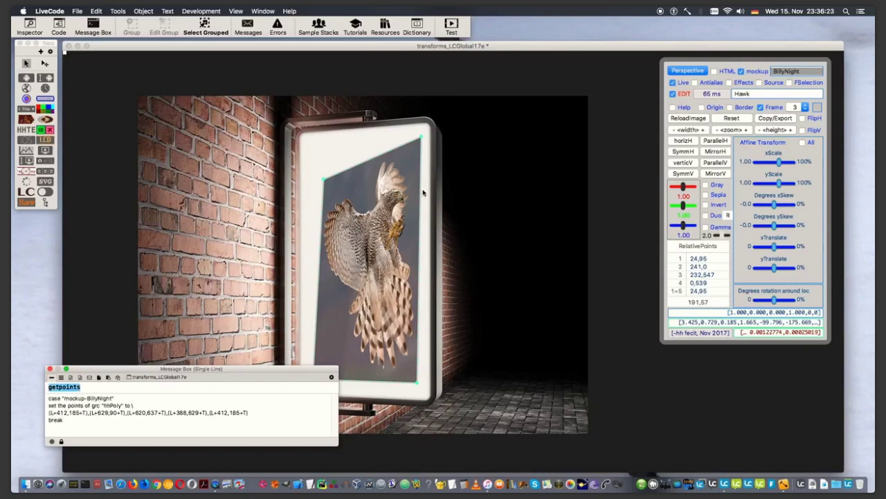
{"action": "triple_click", "coordinate": [48, 412]}
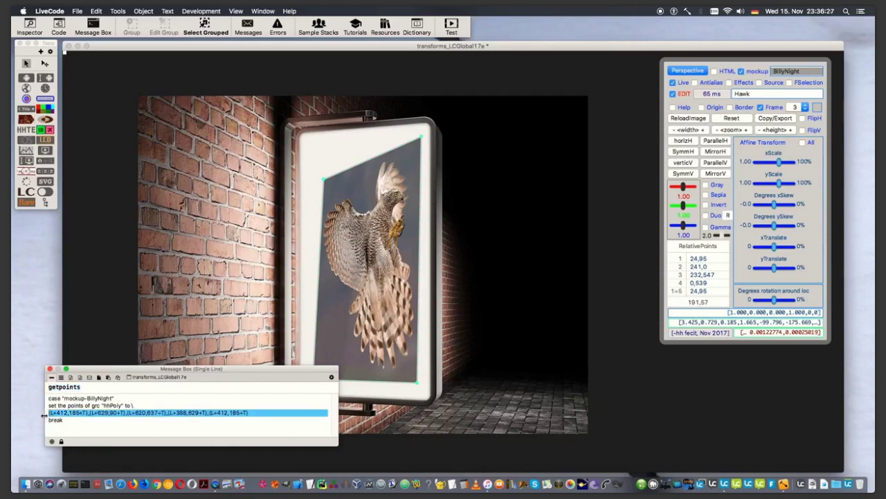
{"action": "left_click", "coordinate": [49, 369]}
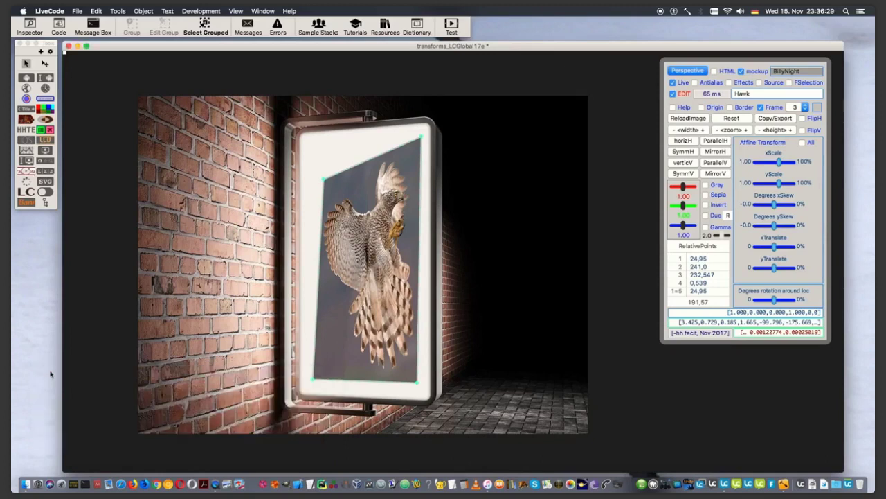
Reset the hawk picture to the billboard frame, and run getpoints again to inspect the mockup's corner coordinates.
{"action": "left_click", "coordinate": [737, 120]}
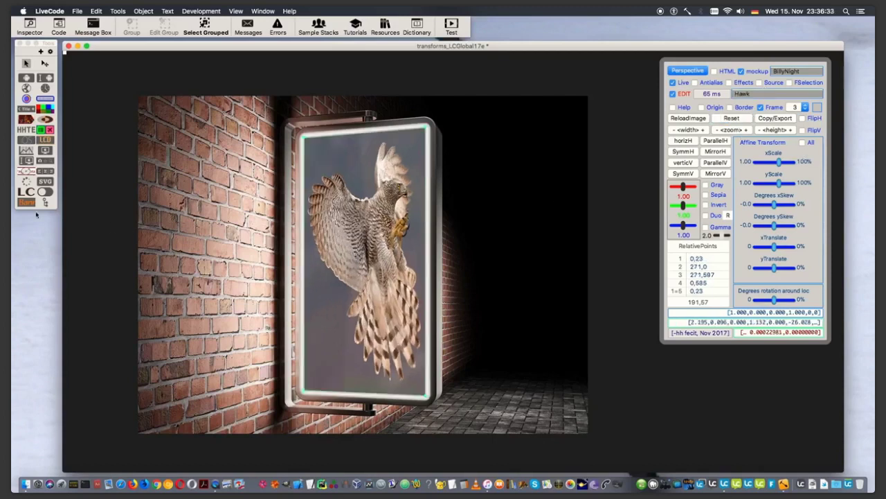
{"action": "key", "text": "super+m"}
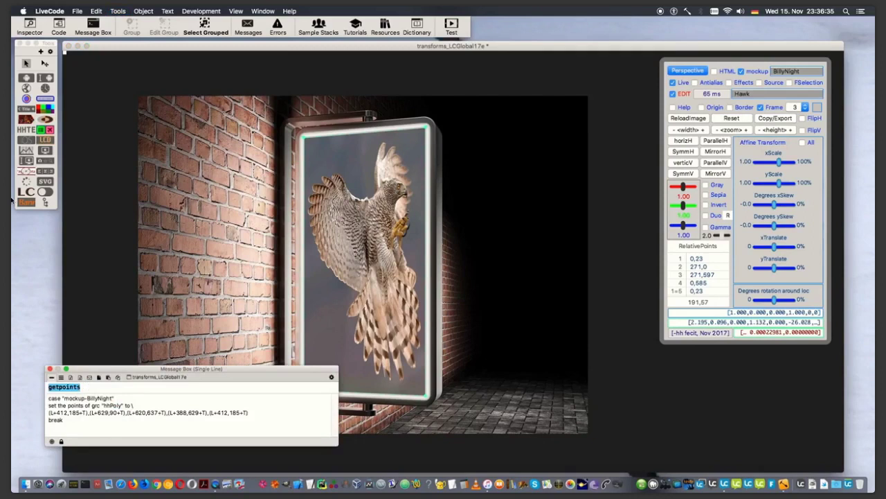
{"action": "key", "text": "Return"}
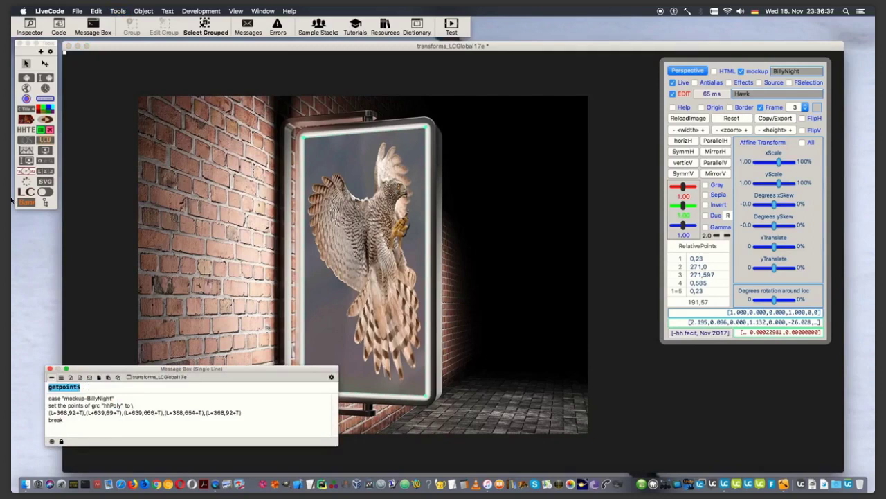
{"action": "triple_click", "coordinate": [44, 414]}
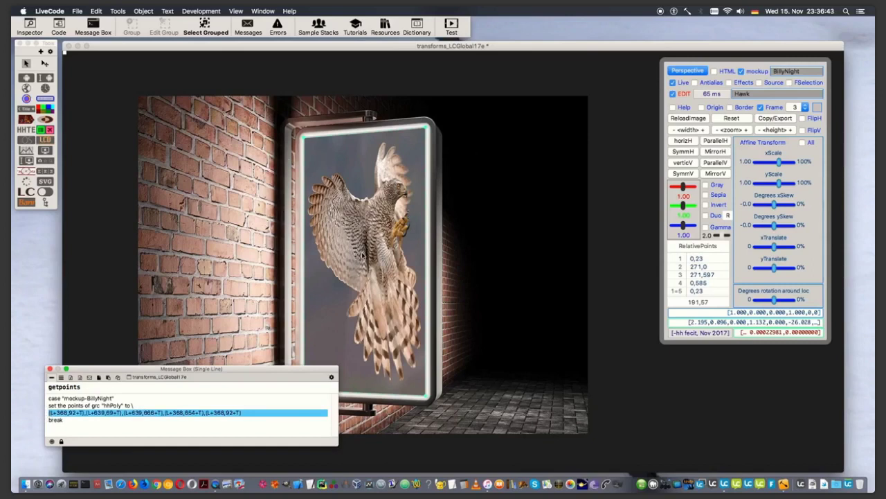
{"action": "left_click", "coordinate": [306, 141]}
{"action": "left_click", "coordinate": [50, 369]}
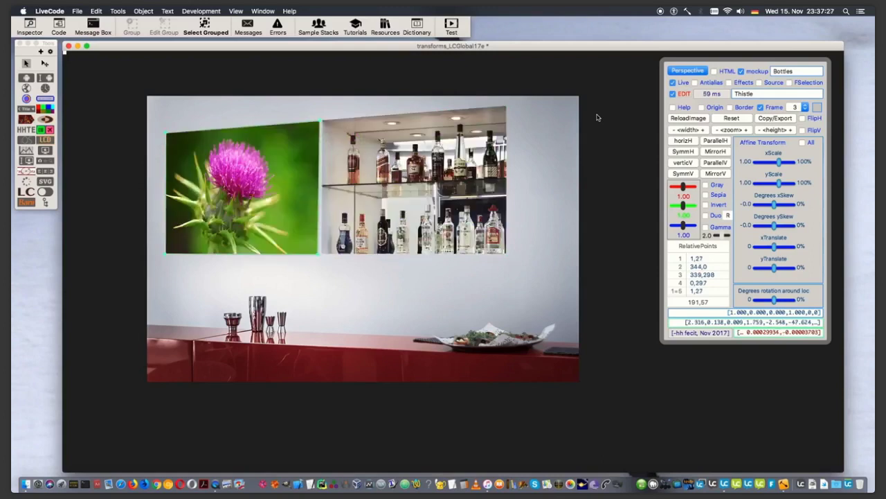
Turn off edit mode for the thistle picture in the Bottles mockup.
{"action": "left_click", "coordinate": [684, 94]}
{"action": "left_click", "coordinate": [407, 127]}
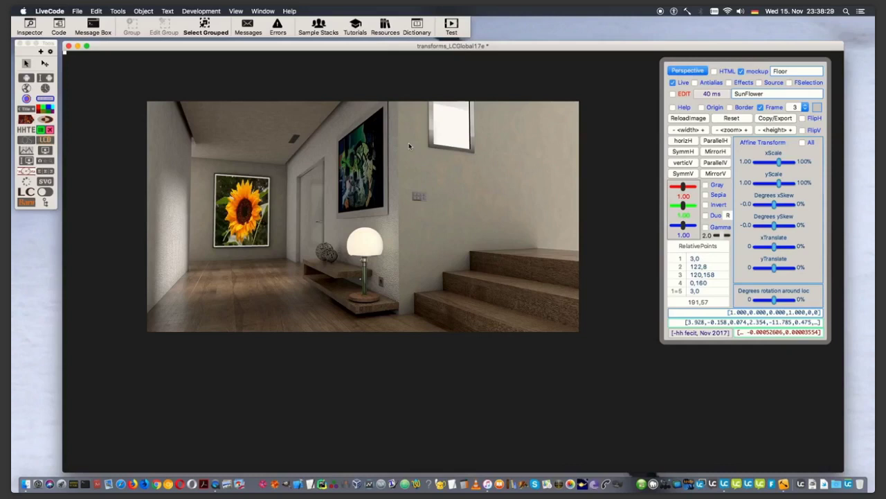
{"action": "left_click", "coordinate": [746, 130]}
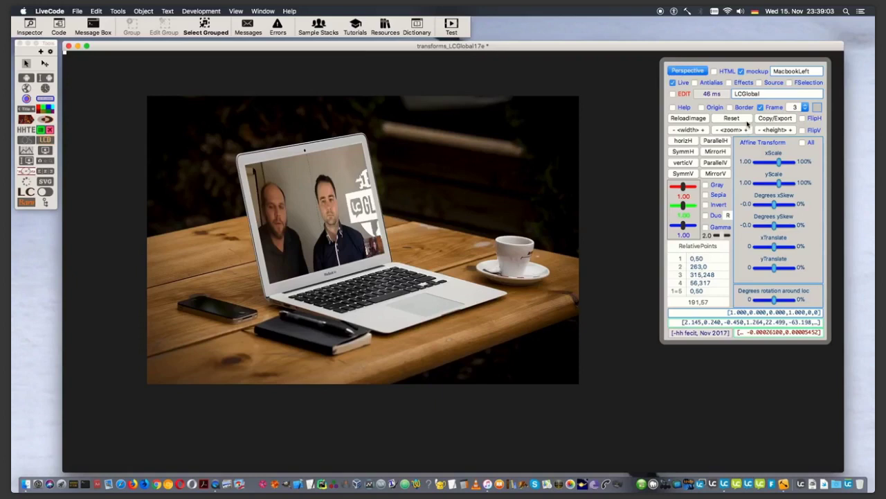
Raise the LCGlobal picture's red level to 1.36, its green level slightly, and its blue level to 1.28 in the MacbookLeft mockup.
{"action": "left_click", "coordinate": [683, 205]}
{"action": "left_click", "coordinate": [684, 187]}
{"action": "left_click_drag", "start_coordinate": [683, 187], "coordinate": [686, 186]}
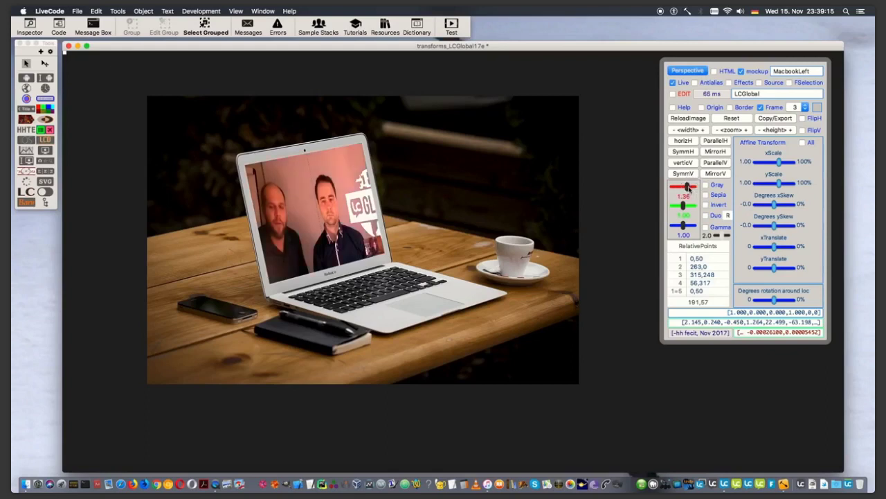
{"action": "left_click", "coordinate": [684, 206]}
{"action": "left_click_drag", "start_coordinate": [688, 204], "coordinate": [689, 226]}
{"action": "left_click", "coordinate": [684, 226]}
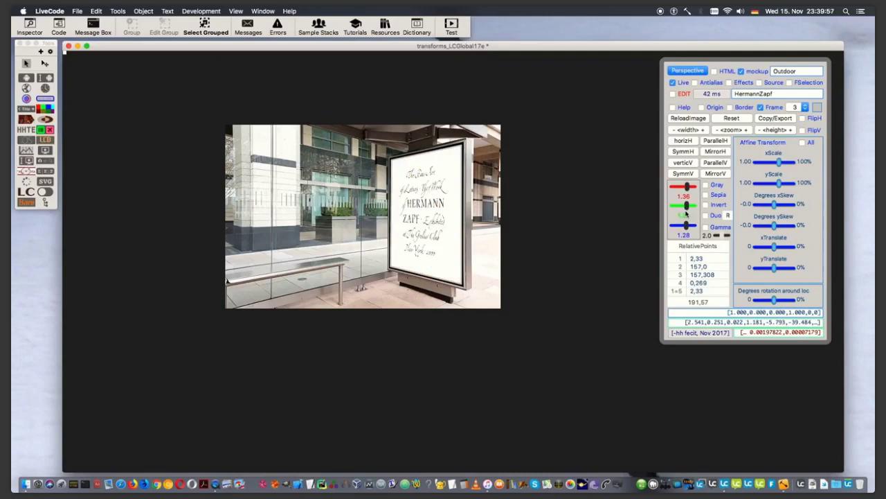
Invert the colours of the HermannZapf picture in the Outdoor mockup, and turn the inversion off again.
{"action": "left_click", "coordinate": [718, 207]}
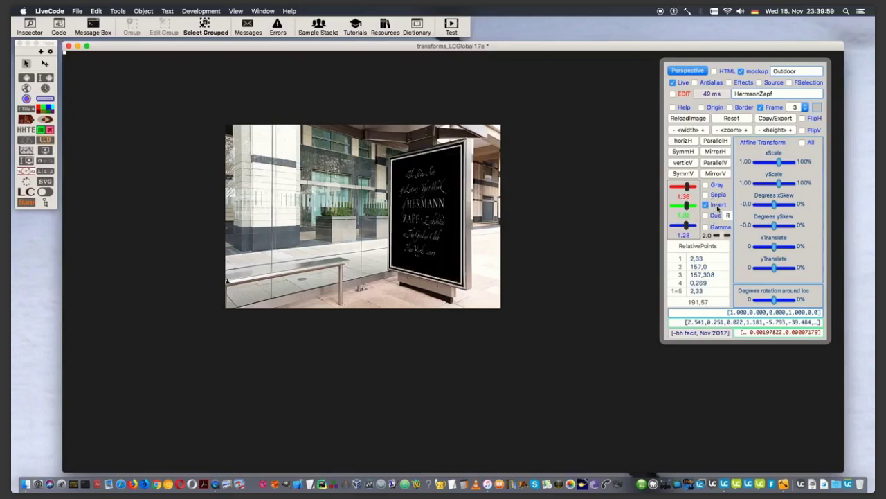
{"action": "left_click", "coordinate": [718, 207]}
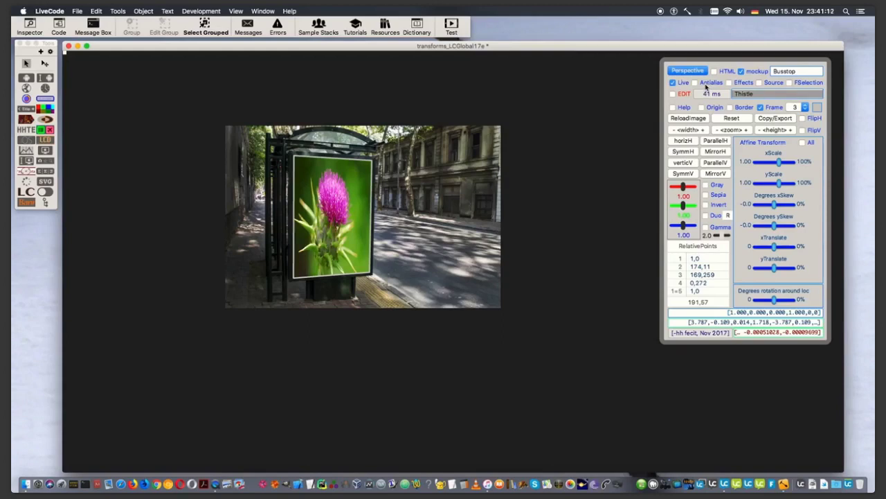
Run the perspective transformation in the Busstop mockup, and switch the cattle picture to the OutdoorA mockup.
{"action": "left_click", "coordinate": [672, 72]}
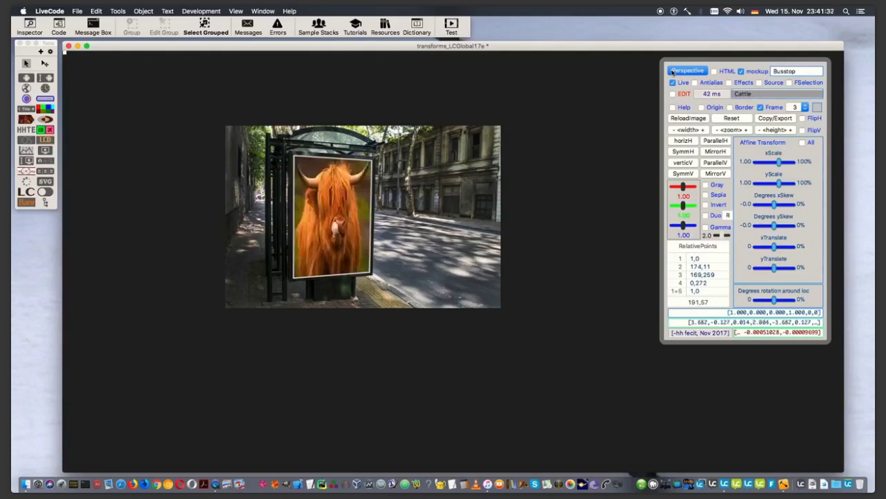
{"action": "left_click", "coordinate": [785, 72]}
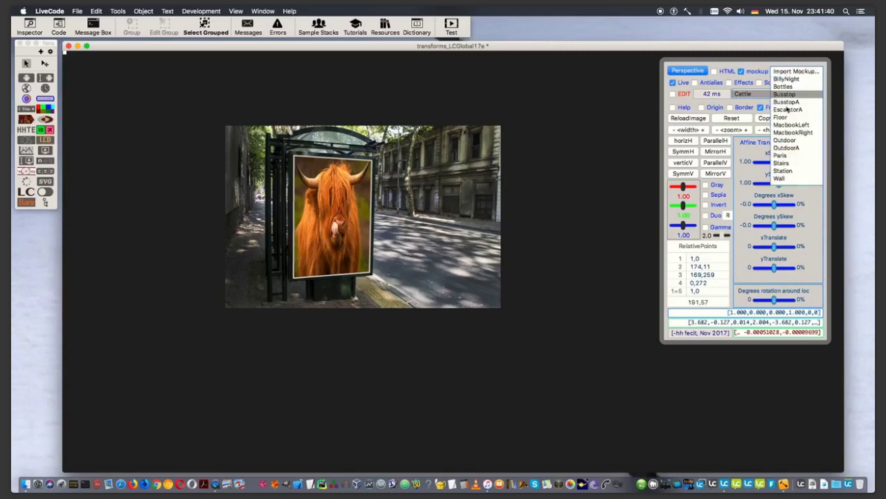
{"action": "left_click", "coordinate": [795, 149]}
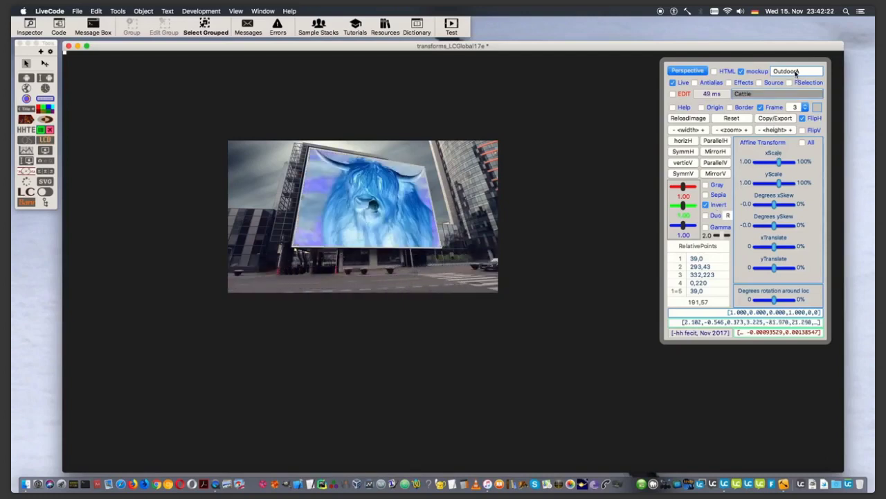
Turn off the Invert effect for the cattle picture on the OutdoorA billboard, and open the list of mockups.
{"action": "left_click", "coordinate": [716, 203]}
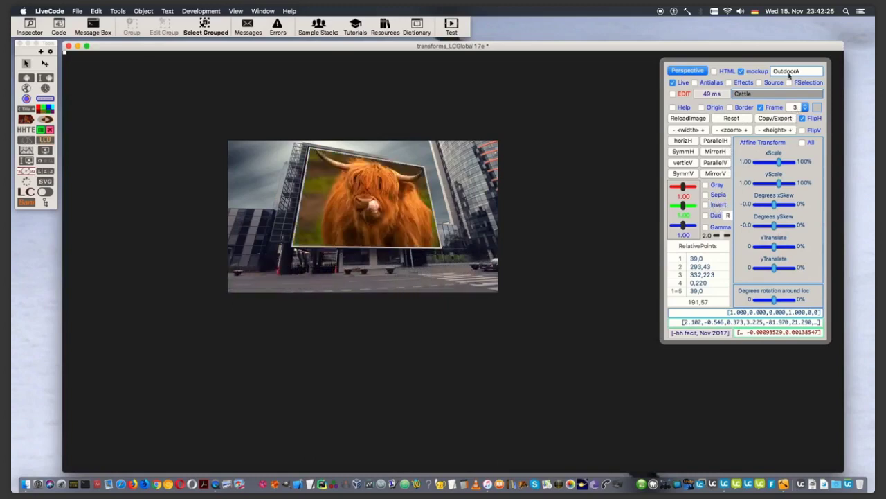
{"action": "left_click", "coordinate": [787, 72]}
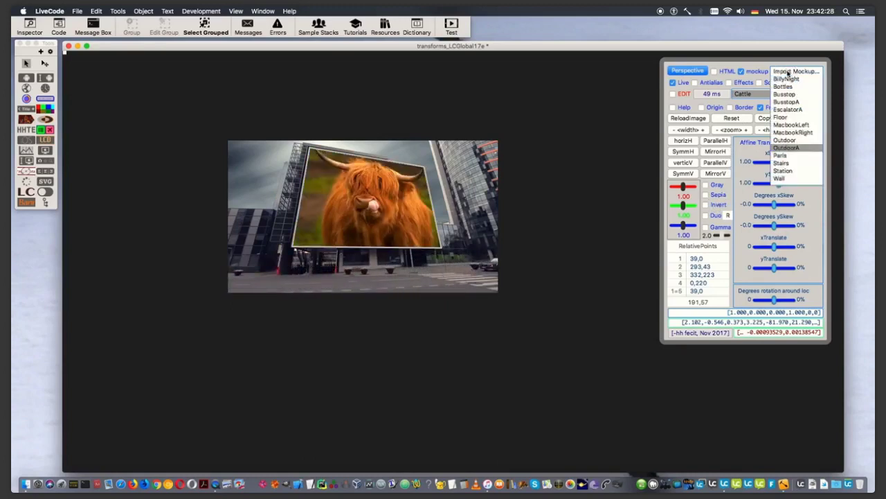